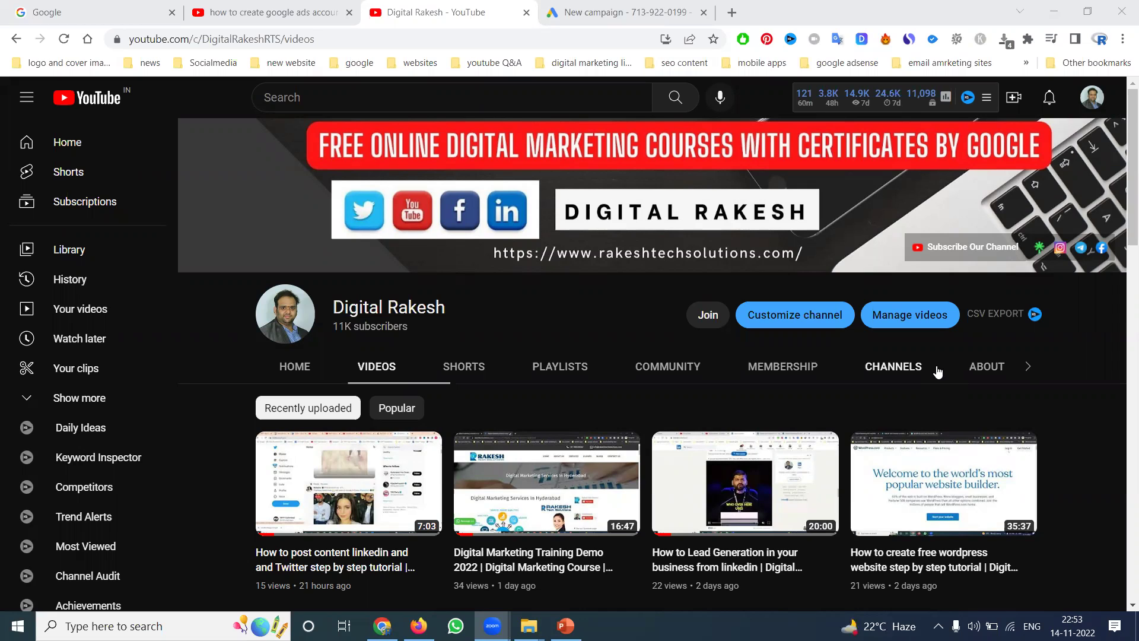
# Review the new campaign's objectives and campaign types in Google Ads, plus the campaign structure slides in the PowerPoint presentation
pyautogui.click(602, 8)
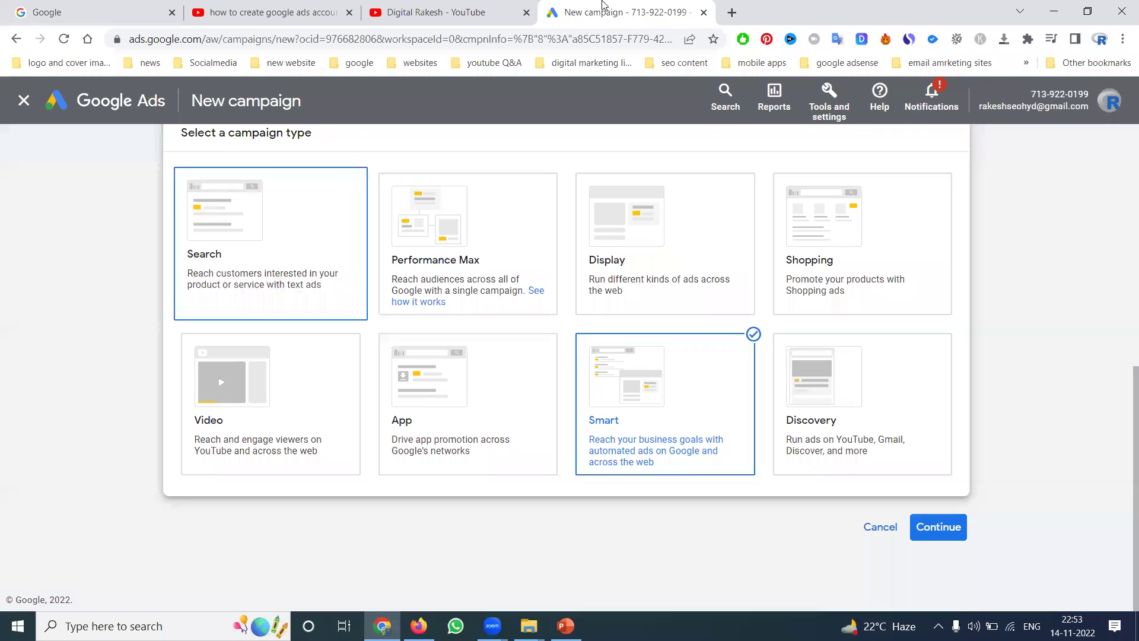
pyautogui.scroll(8, 376, 305)
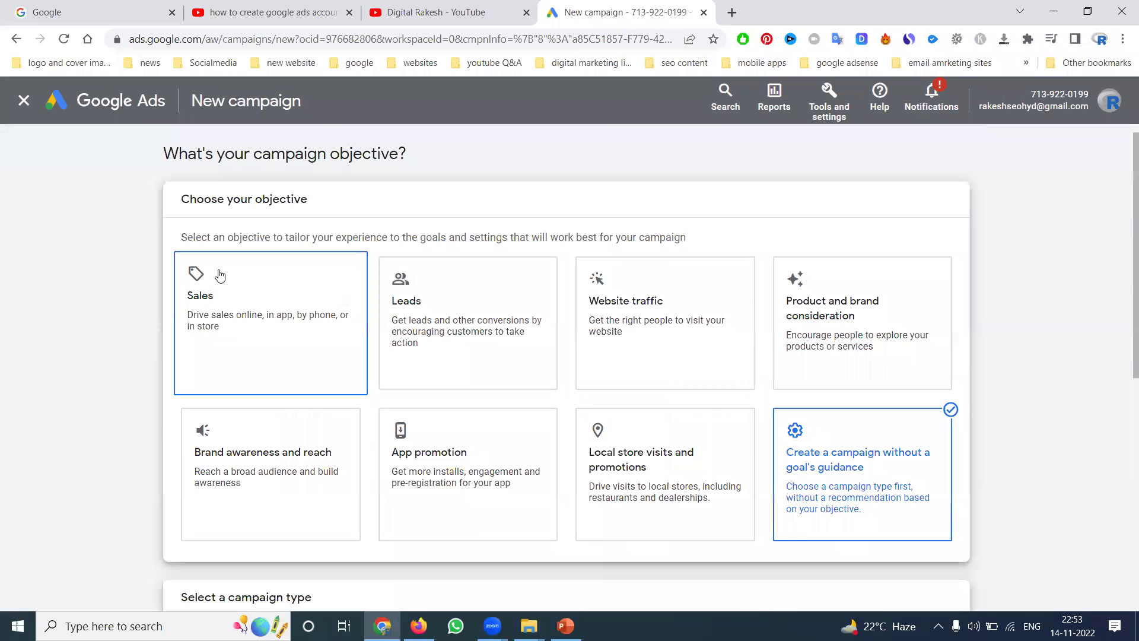
pyautogui.scroll(-8, 219, 275)
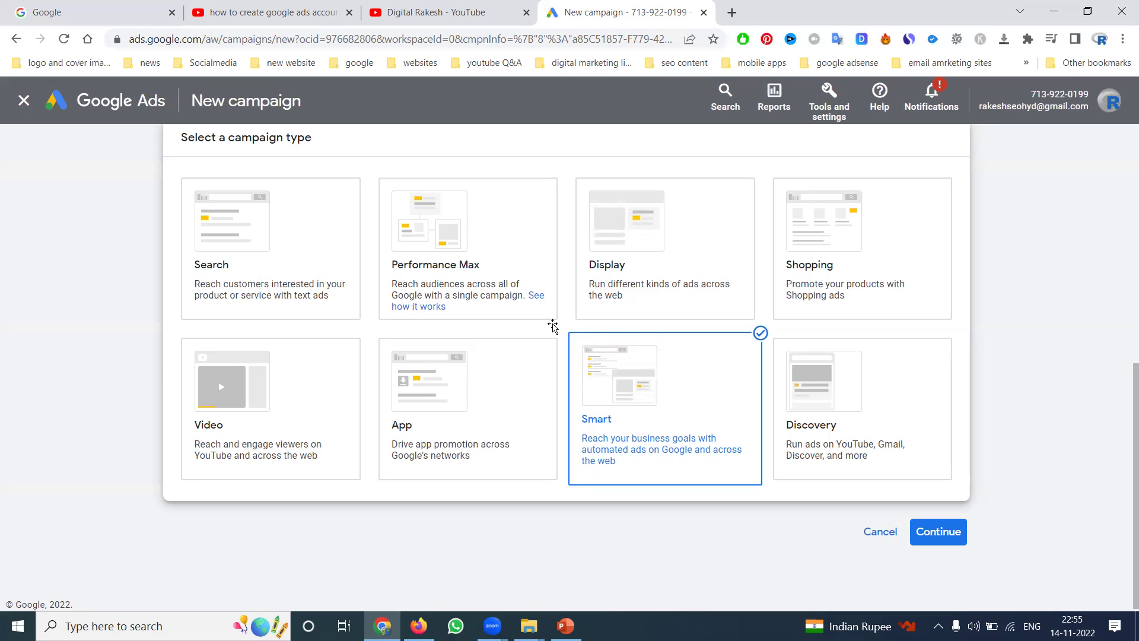
pyautogui.hotkey('alt', 'Tab')
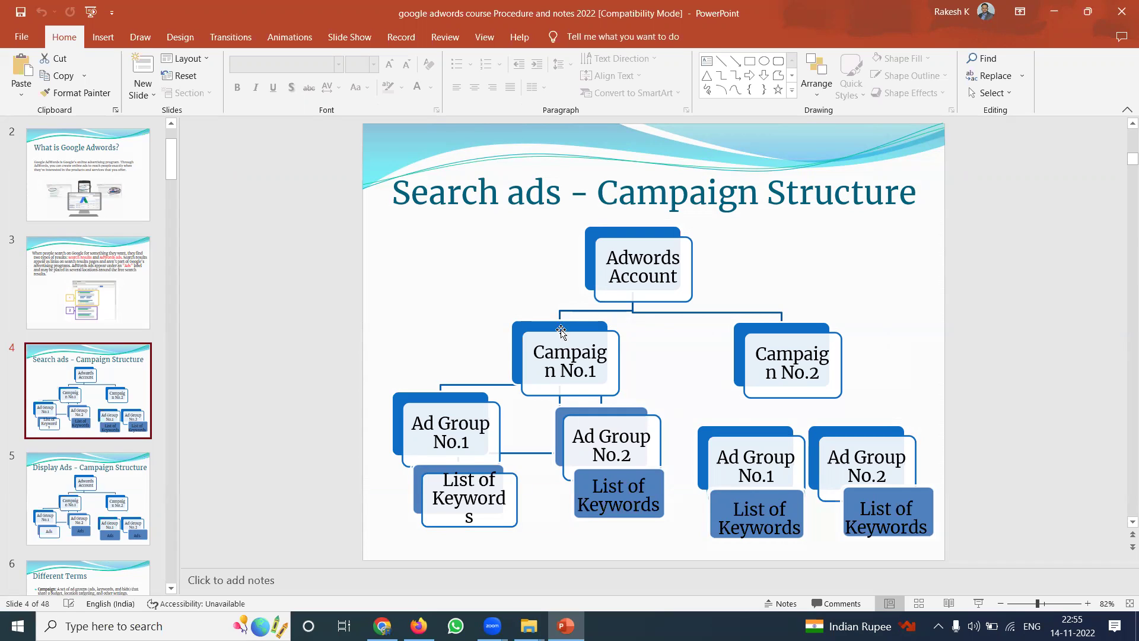
pyautogui.click(123, 478)
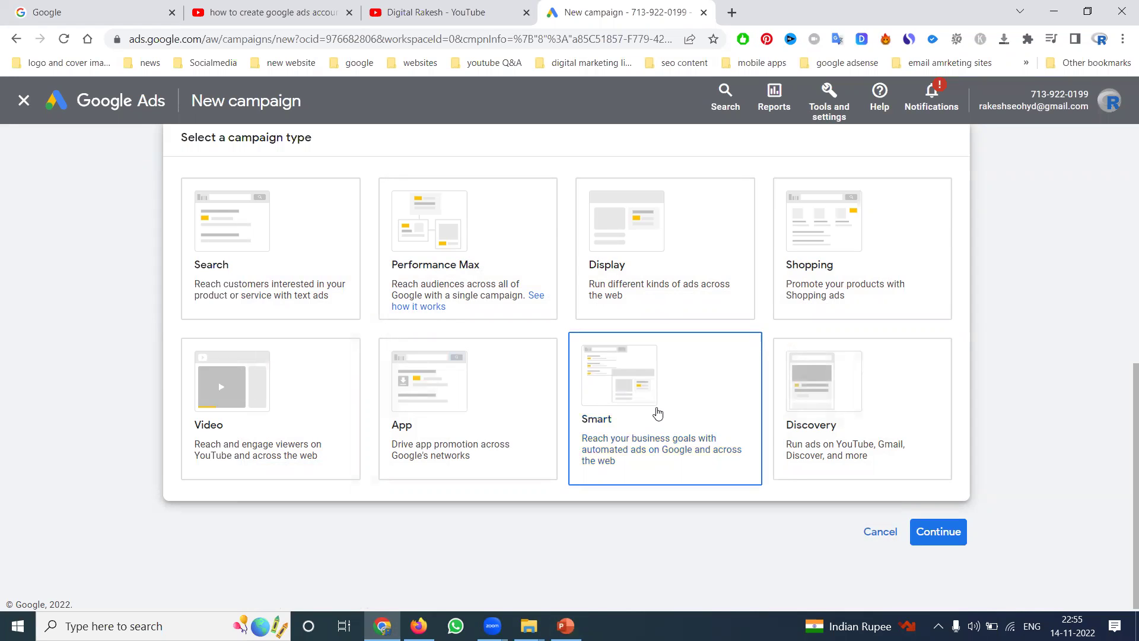
# Choose the Website traffic objective in the Google Ads new campaign and continue to its available campaign types
pyautogui.scroll(5, 546, 380)
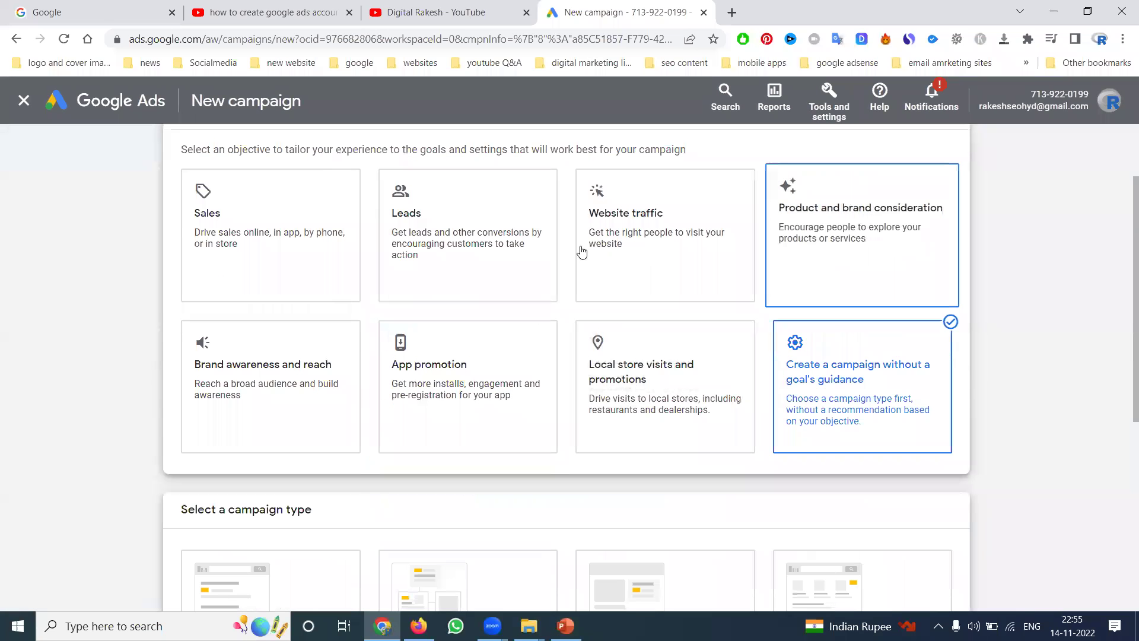
pyautogui.click(625, 236)
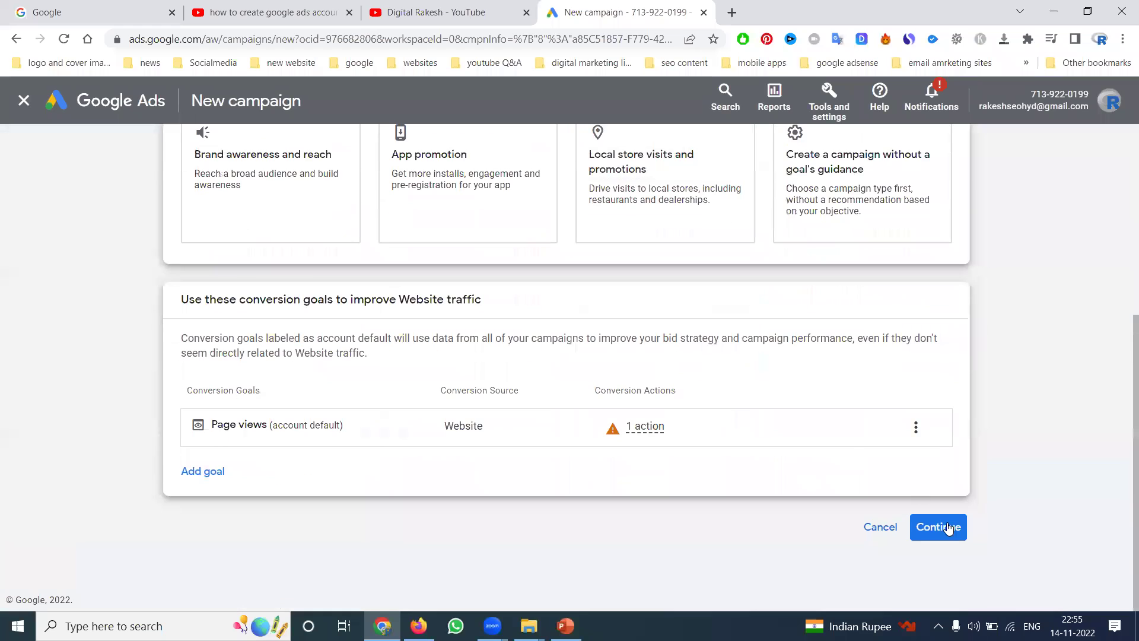
pyautogui.click(944, 527)
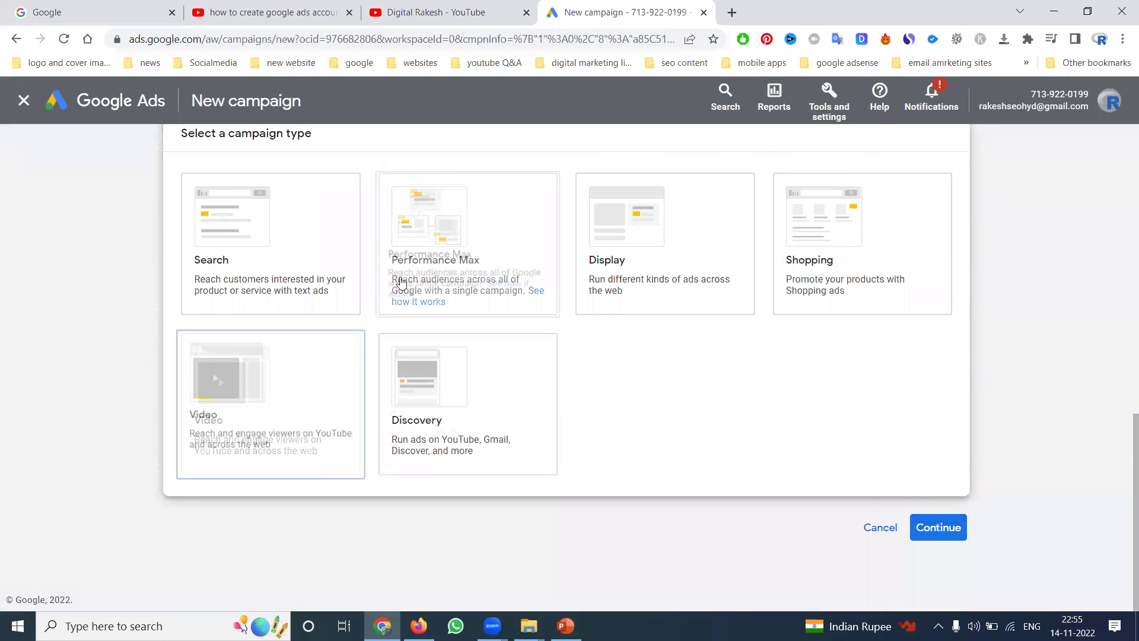
pyautogui.scroll(3, 640, 373)
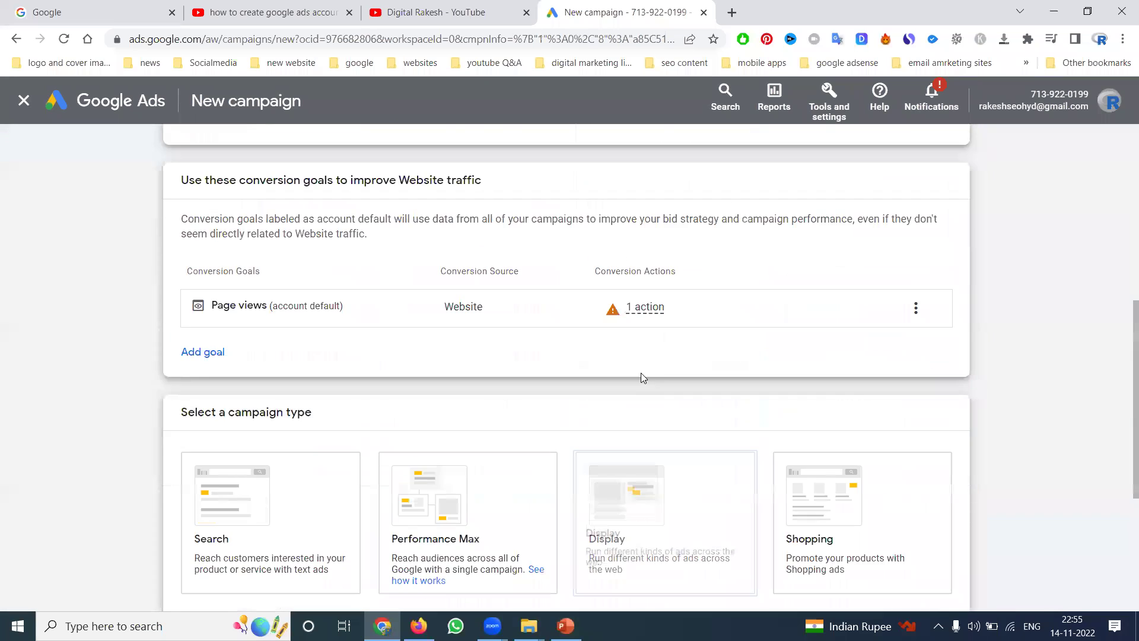
pyautogui.scroll(3, 754, 340)
# Change the campaign objective to Create a campaign without a goal's guidance and review the objective options
pyautogui.click(863, 336)
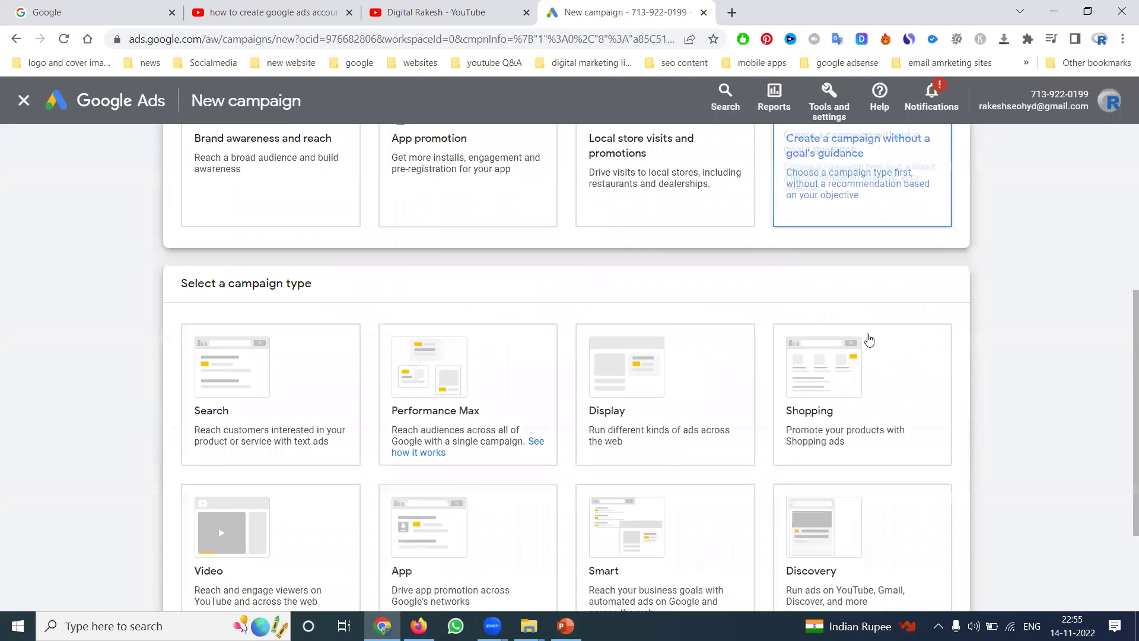
pyautogui.scroll(6, 825, 341)
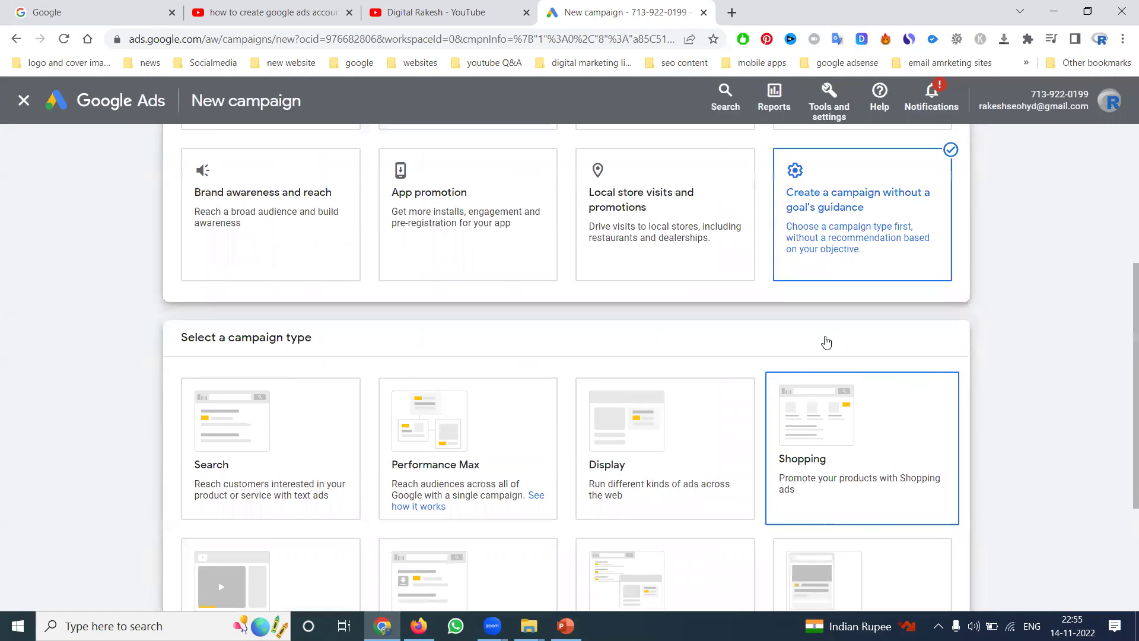
pyautogui.scroll(-6, 795, 243)
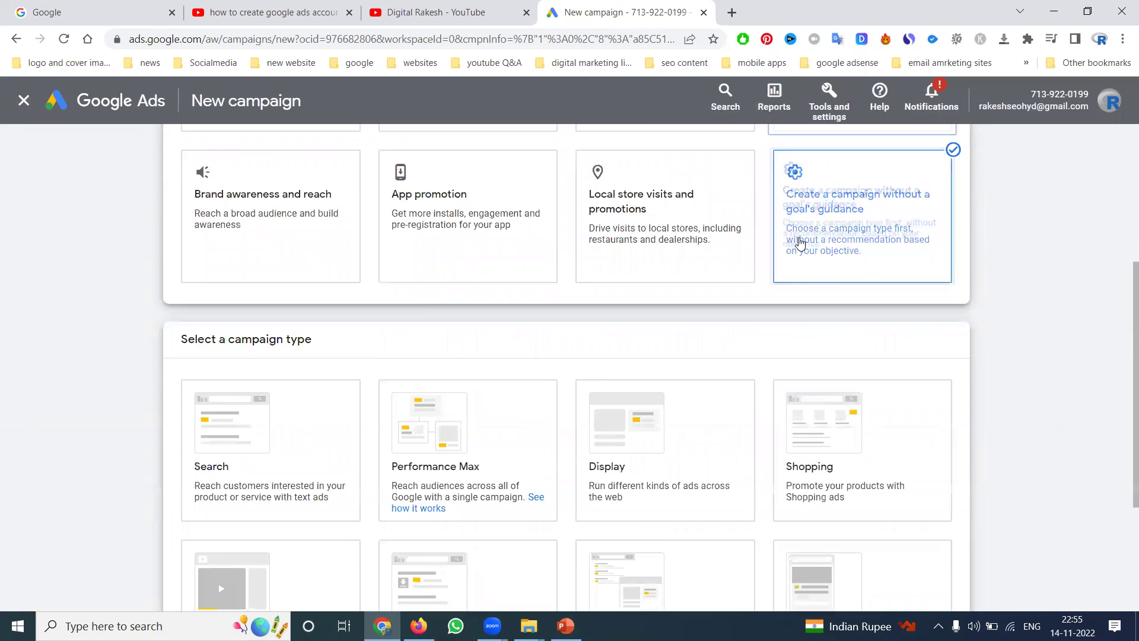
pyautogui.scroll(3, 675, 417)
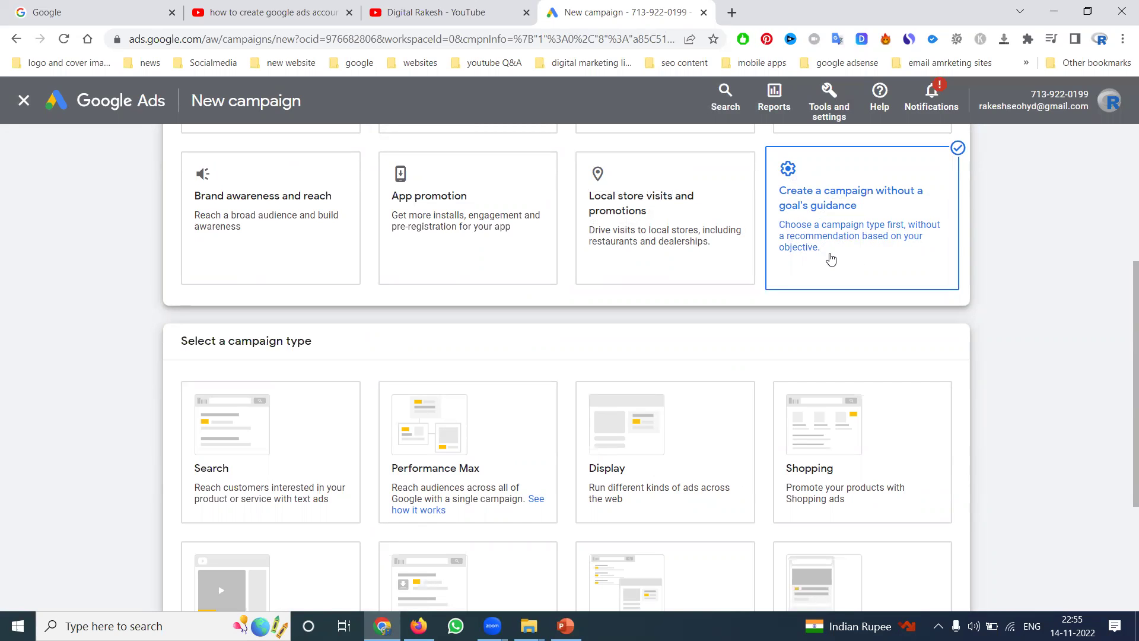
pyautogui.scroll(4, 430, 270)
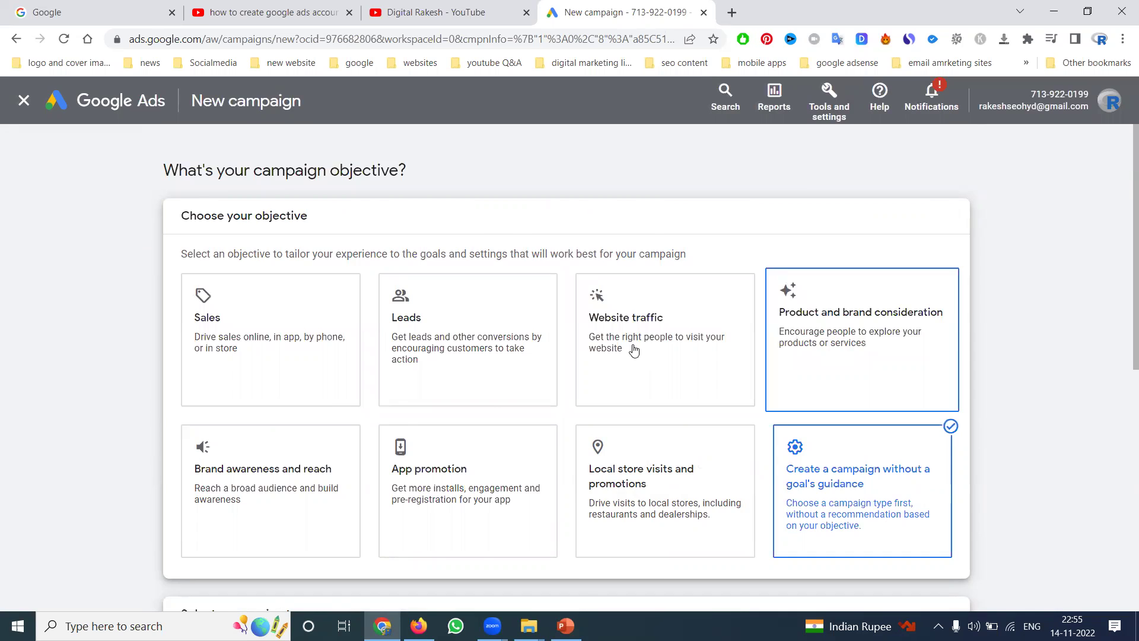
# Select the Smart campaign type and continue to its setup
pyautogui.scroll(-1, 322, 393)
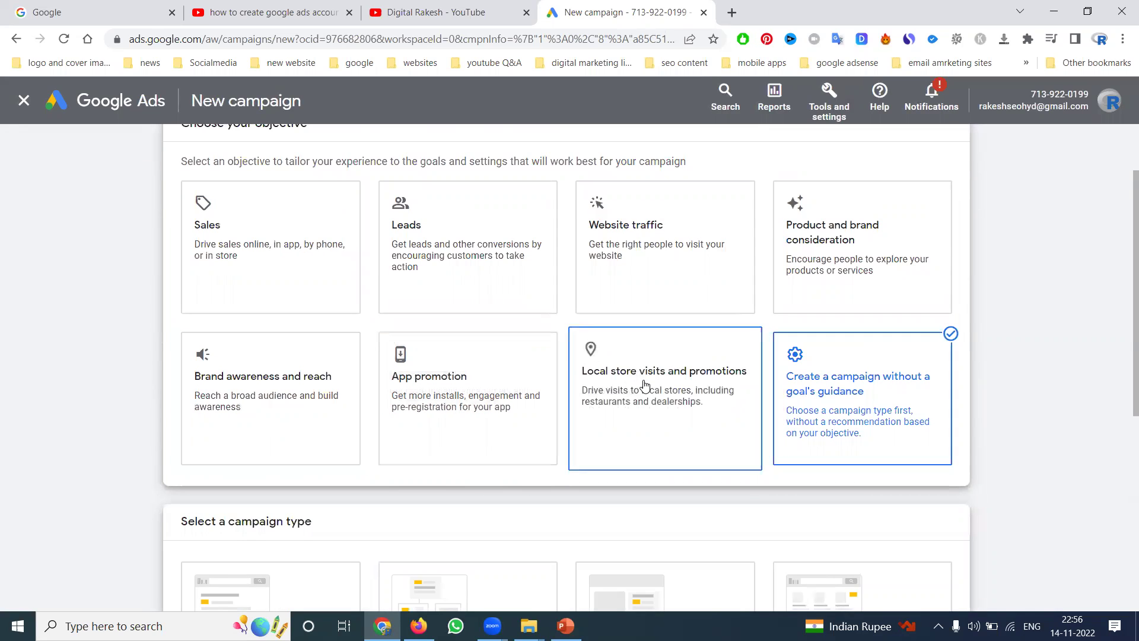
pyautogui.scroll(-3, 618, 386)
pyautogui.scroll(-1, 618, 386)
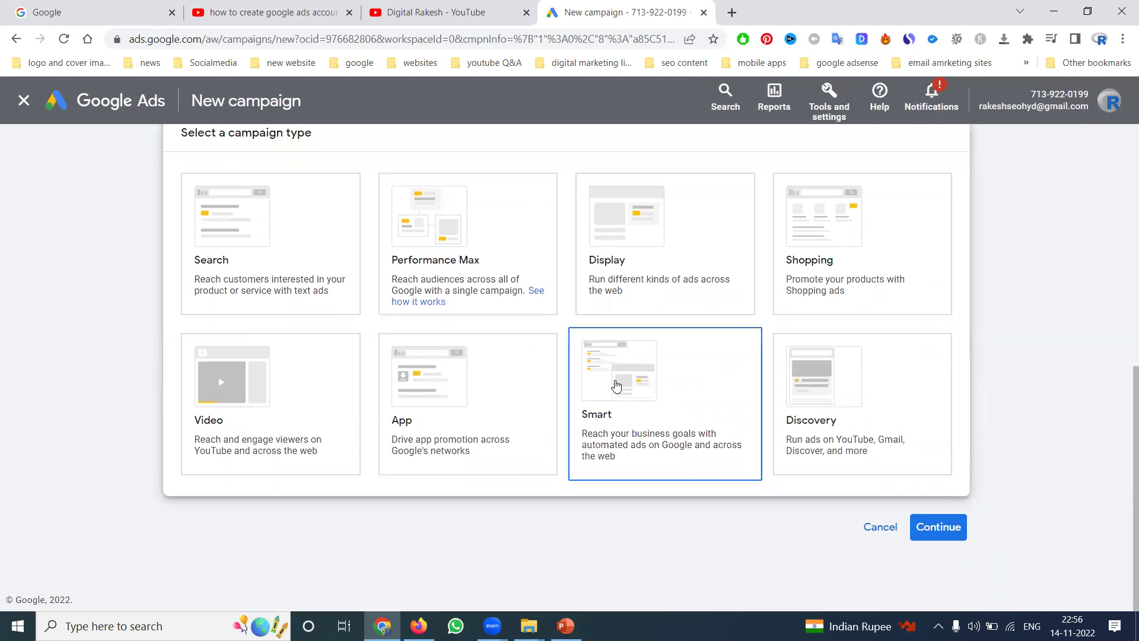
pyautogui.click(622, 386)
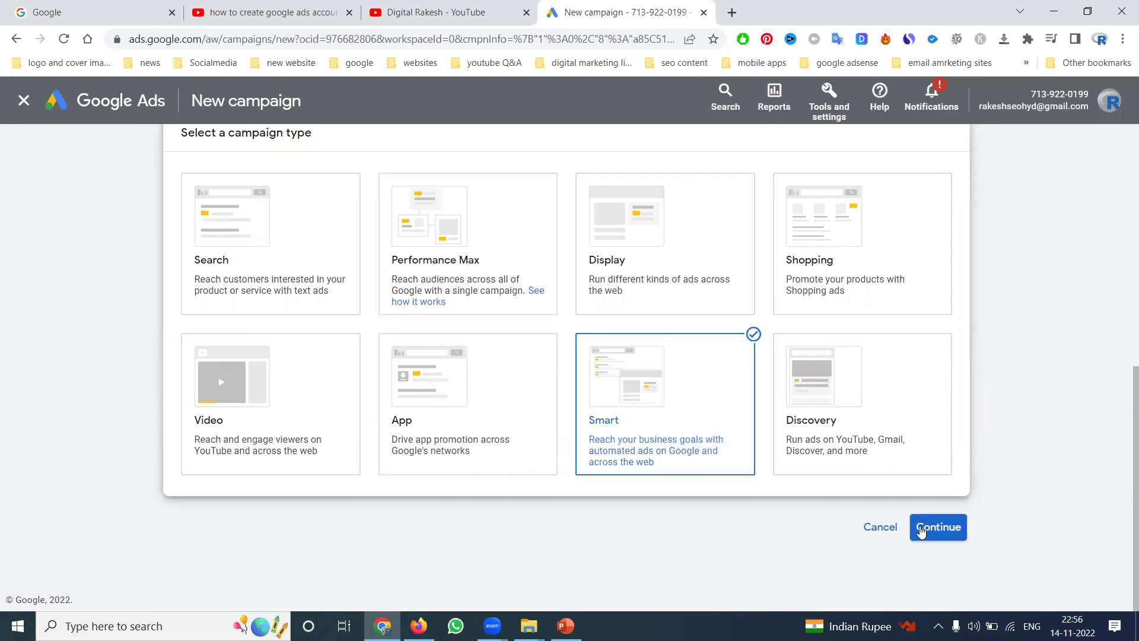
pyautogui.click(921, 528)
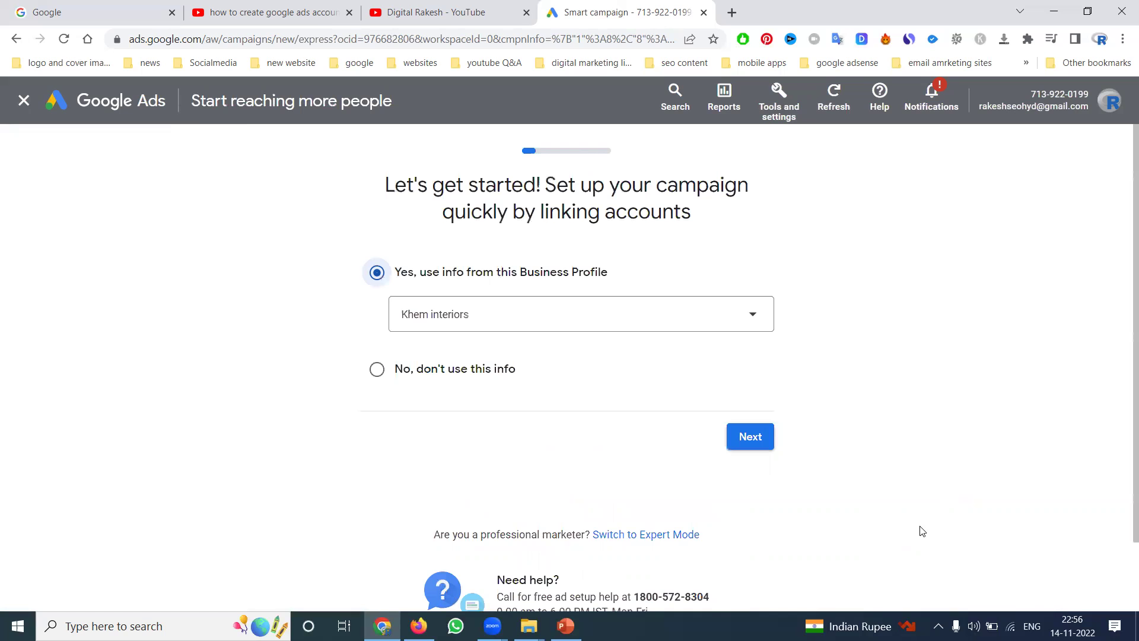
# Open the Google Business Profile Manager locations page in a new browser tab to view the managed businesses
pyautogui.click(732, 13)
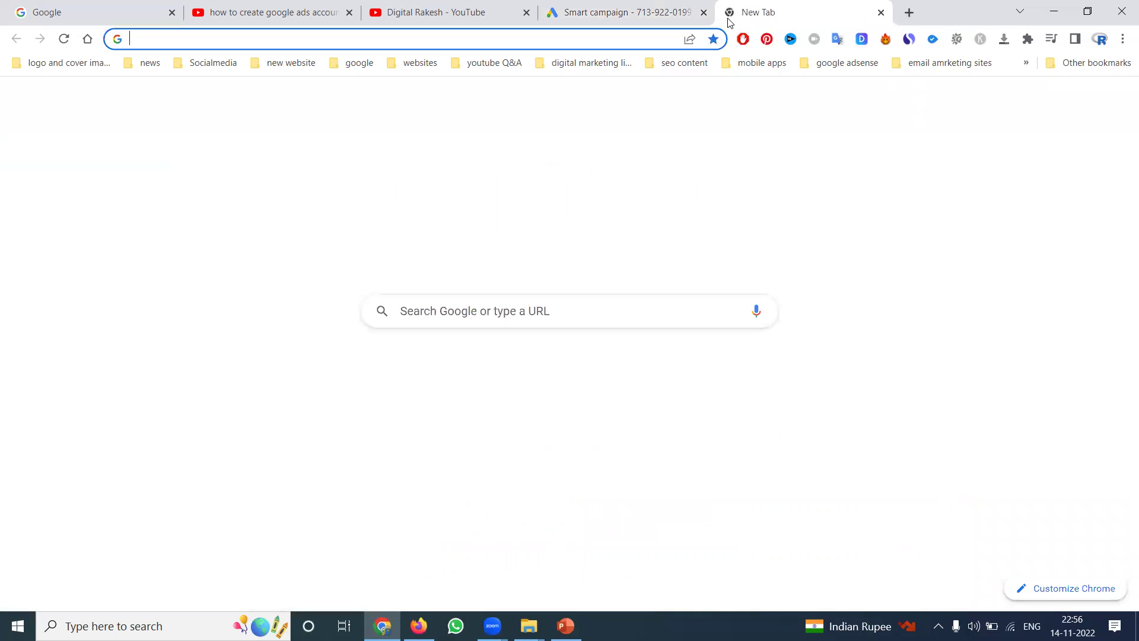
pyautogui.write('b')
pyautogui.press('Return')
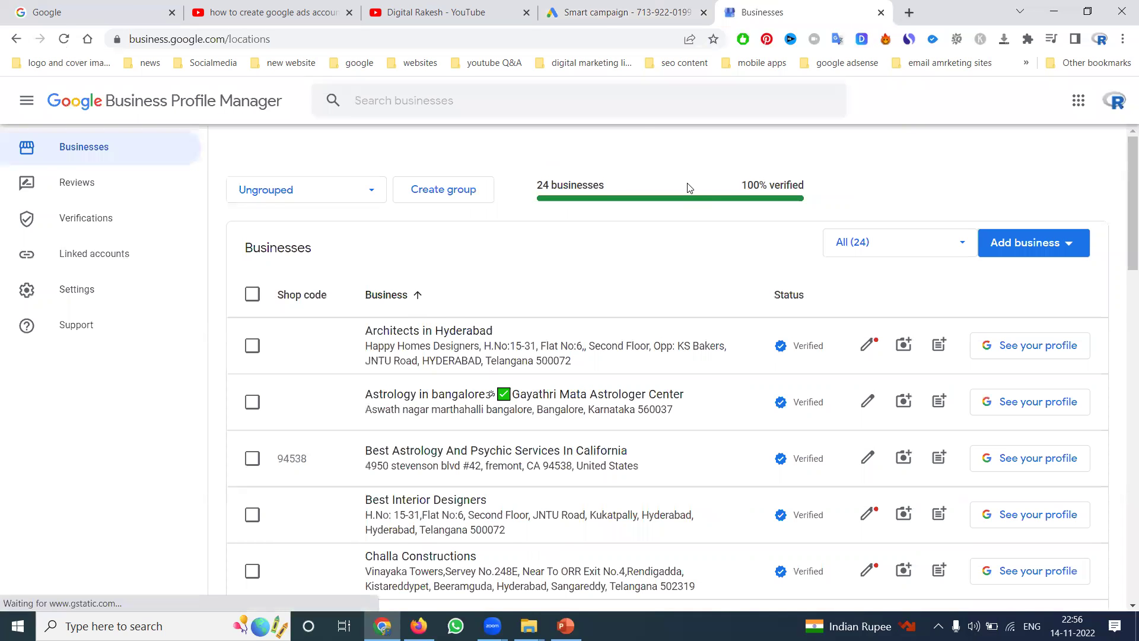
# Return to the Smart campaign setup, use the Rakesh Tech Solutions Business Profile as the info source, and continue
pyautogui.hotkey('ctrl', 'shift', 'Tab')
pyautogui.click(461, 317)
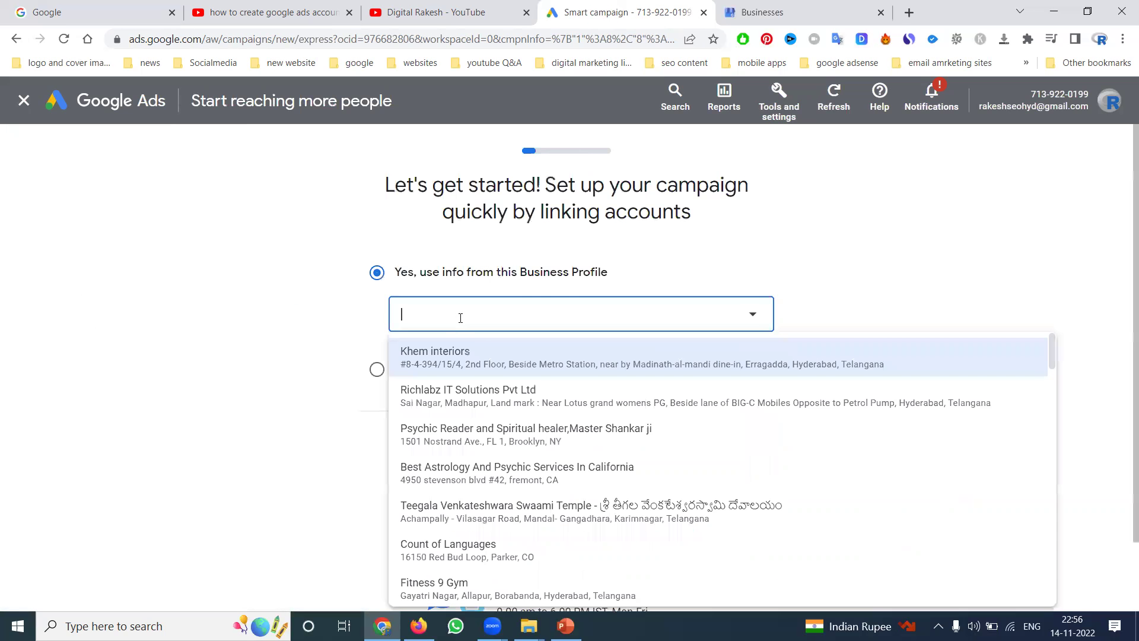
pyautogui.write('rak')
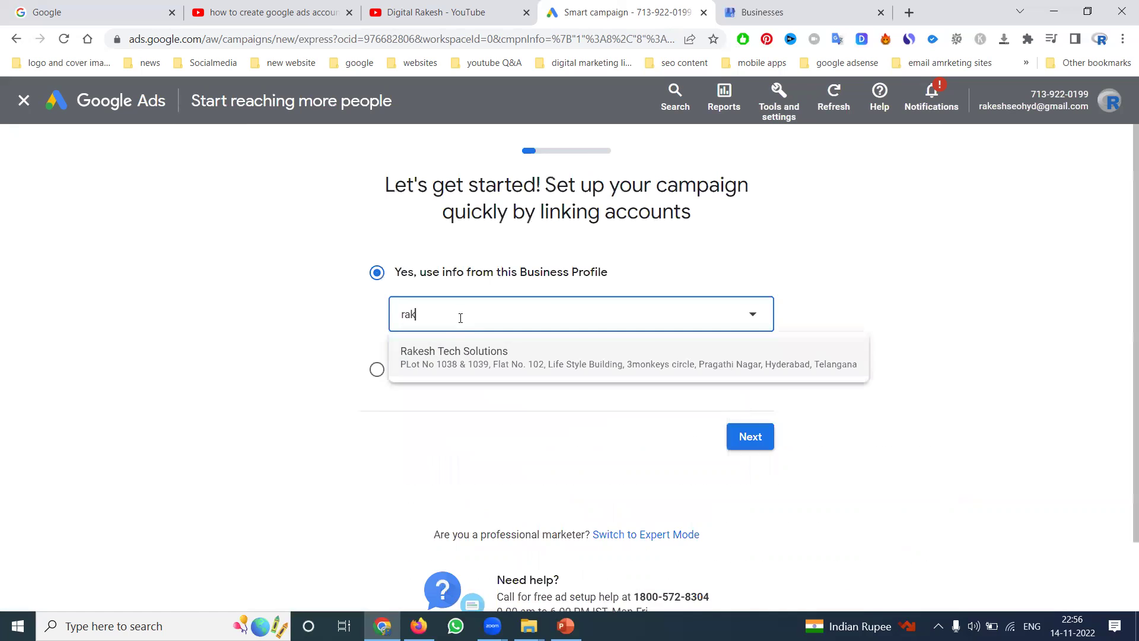
pyautogui.write('esh')
pyautogui.click(450, 353)
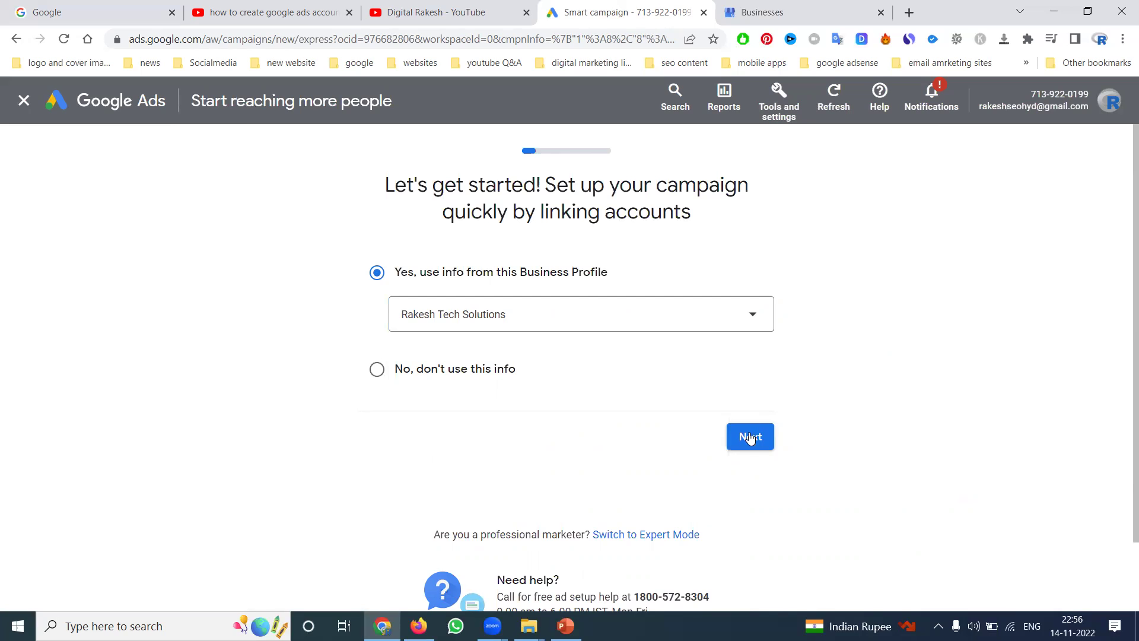
pyautogui.click(742, 437)
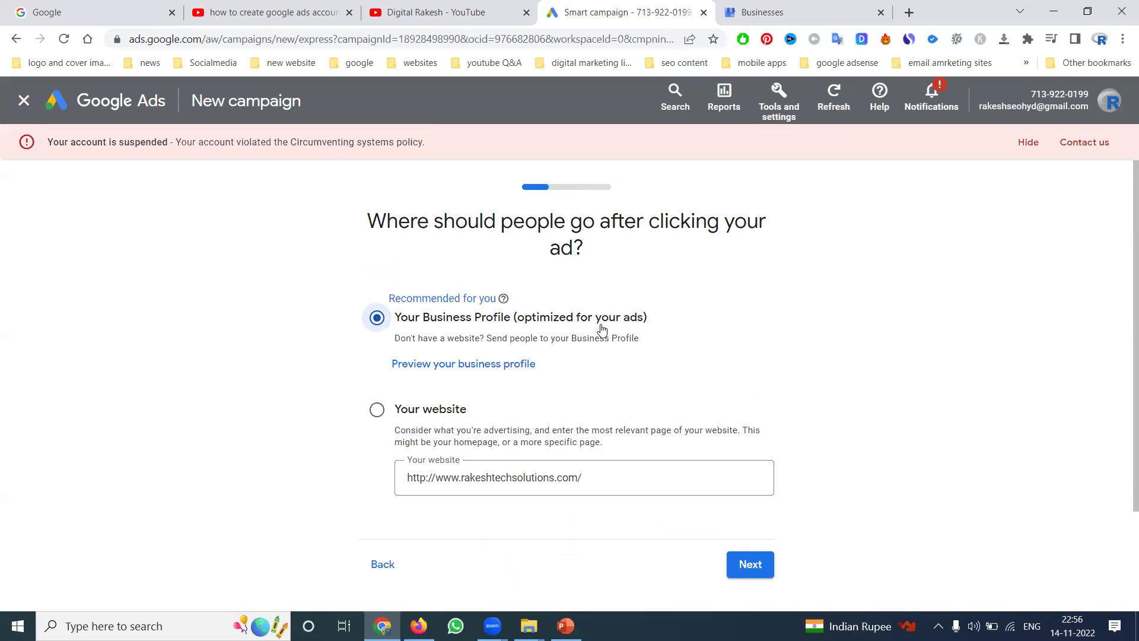
# Keep Your Business Profile as the destination after an ad click and continue
pyautogui.scroll(-2, 602, 330)
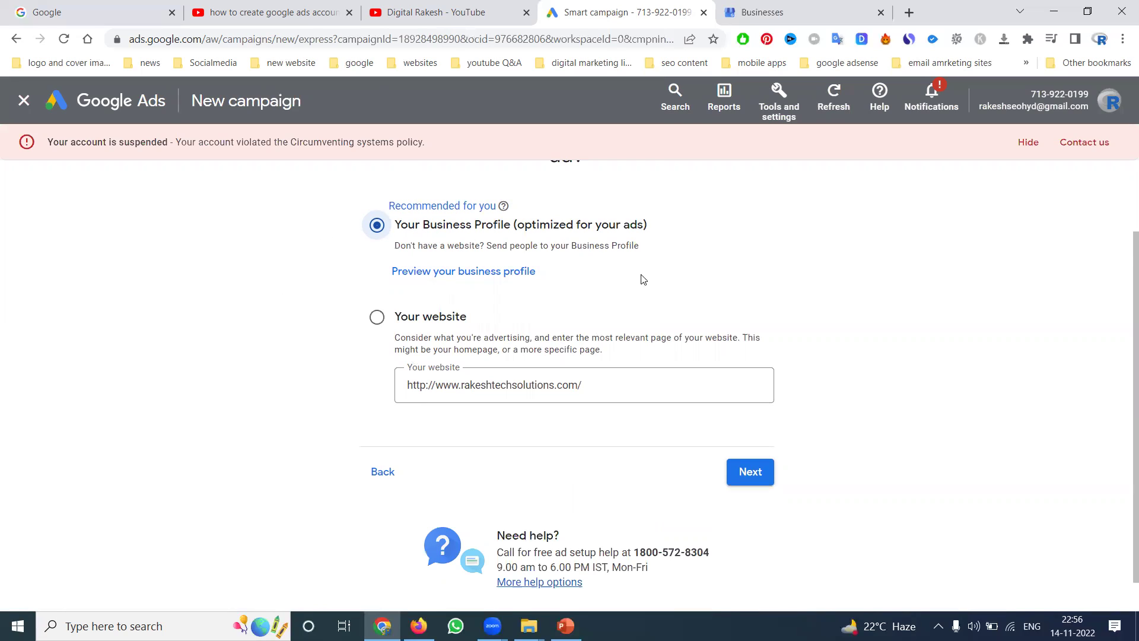
pyautogui.scroll(-1, 647, 260)
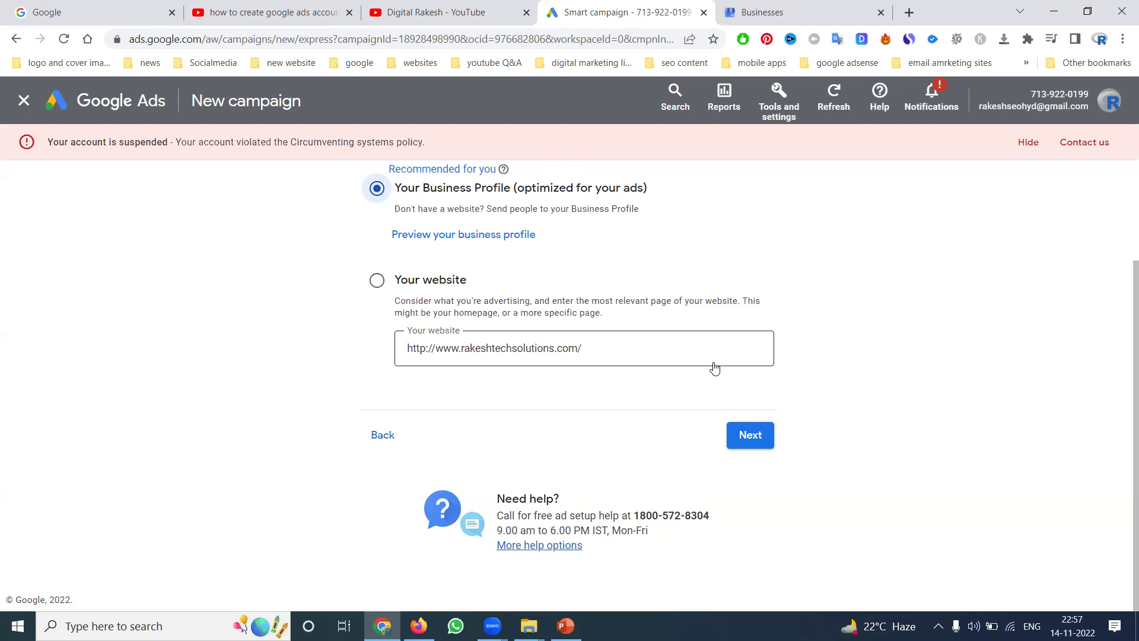
pyautogui.click(743, 438)
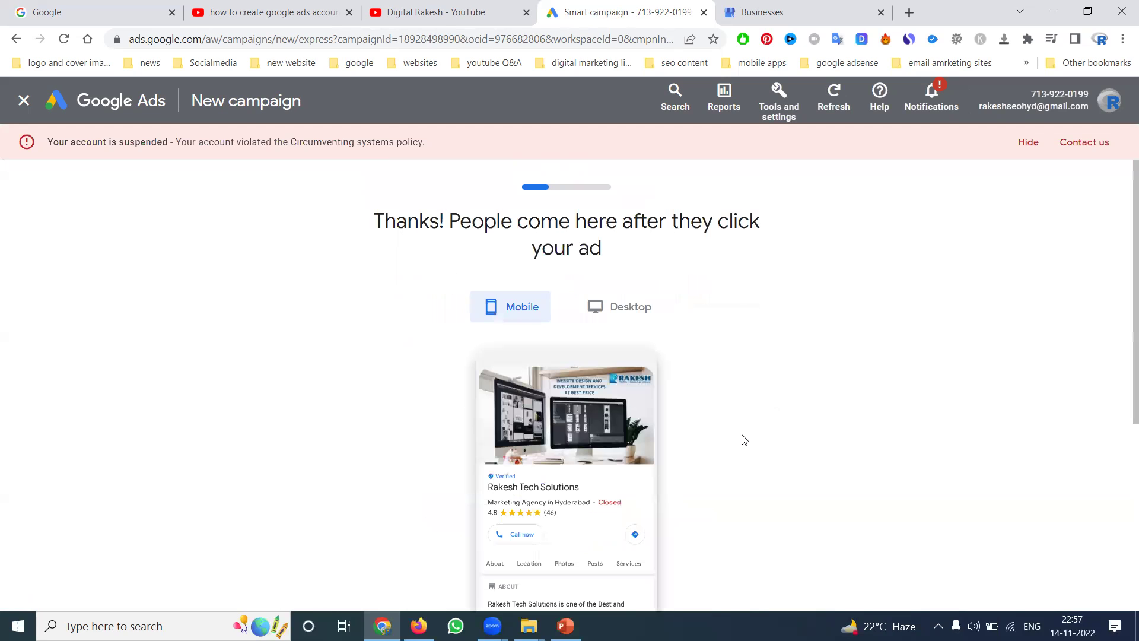
# Check the mobile and desktop previews of the business profile landing page and continue to the advertising goals
pyautogui.scroll(-3, 732, 332)
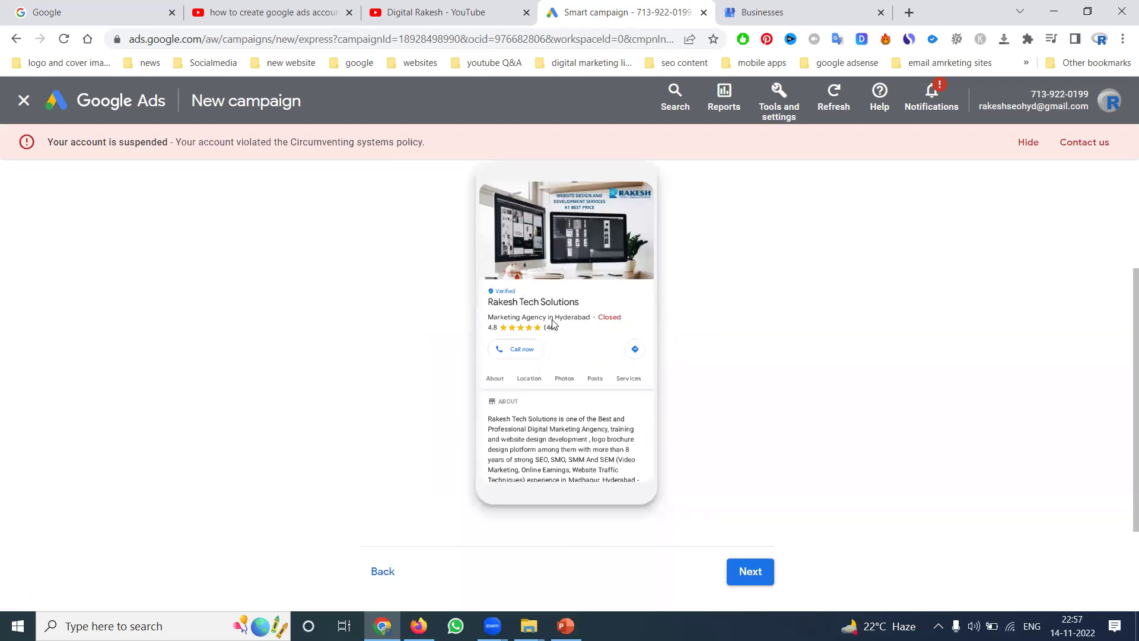
pyautogui.scroll(5, 553, 320)
pyautogui.click(604, 301)
pyautogui.scroll(-5, 788, 271)
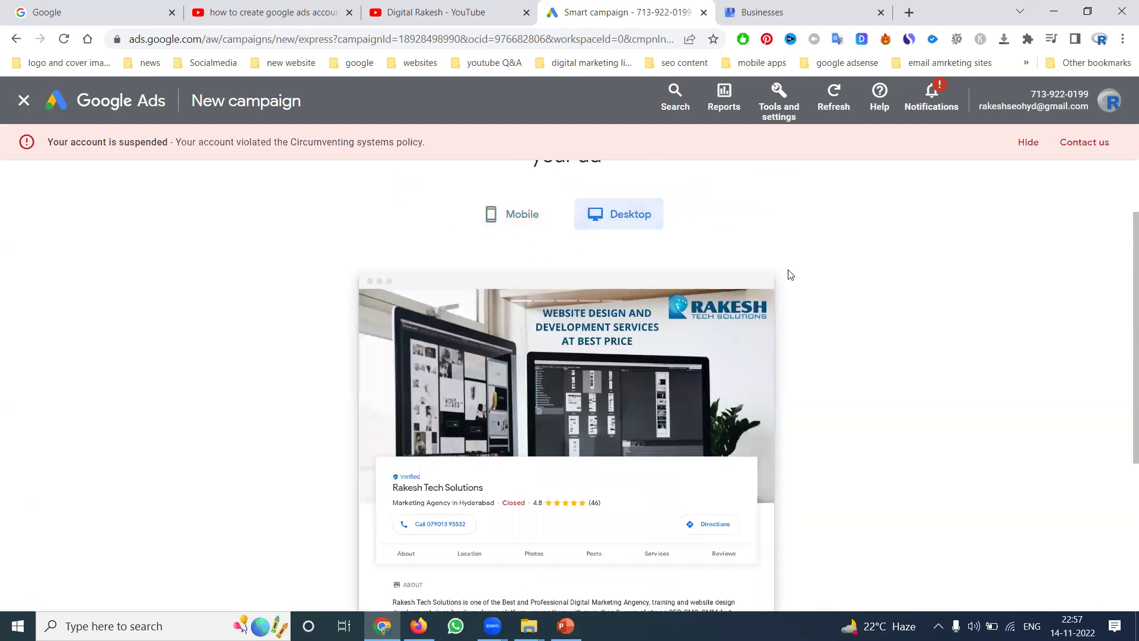
pyautogui.scroll(3, 787, 271)
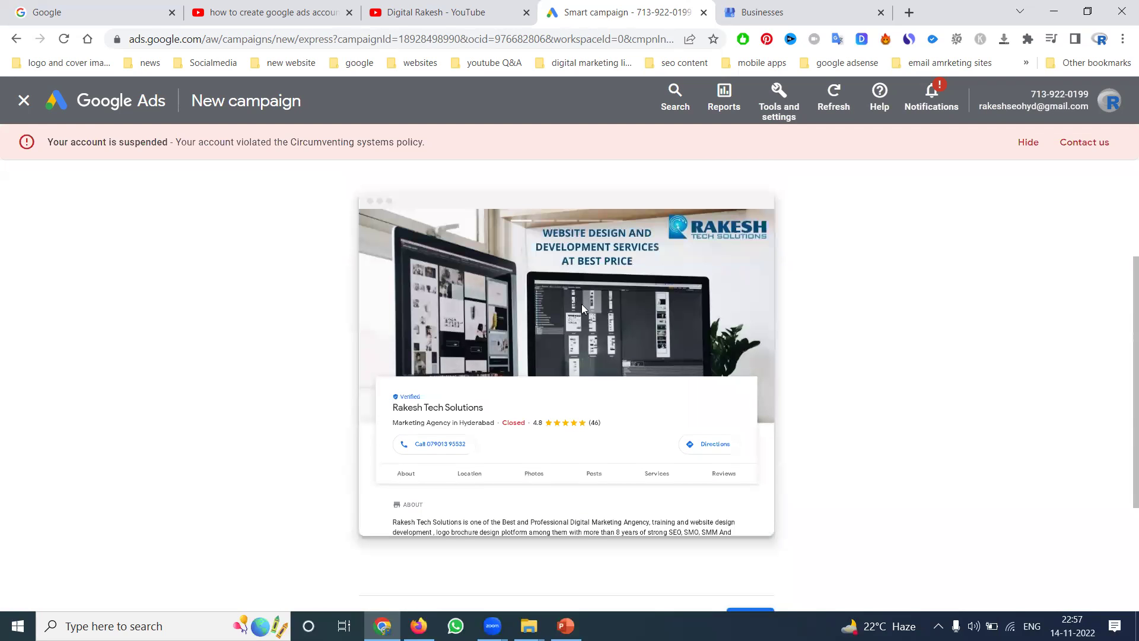
pyautogui.scroll(-3, 490, 285)
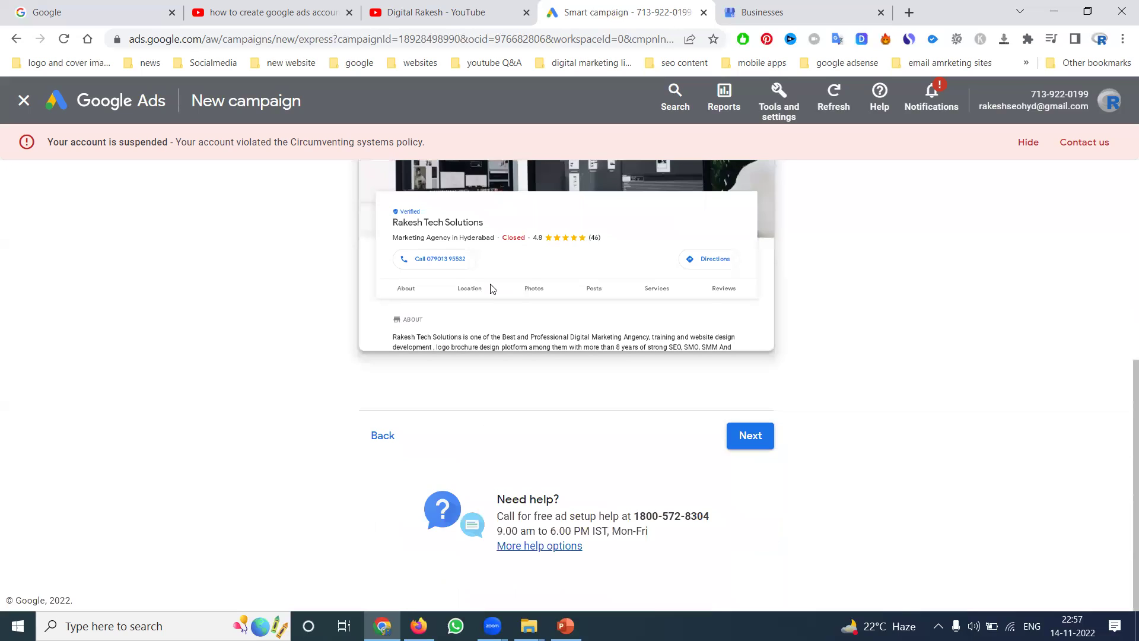
pyautogui.click(743, 436)
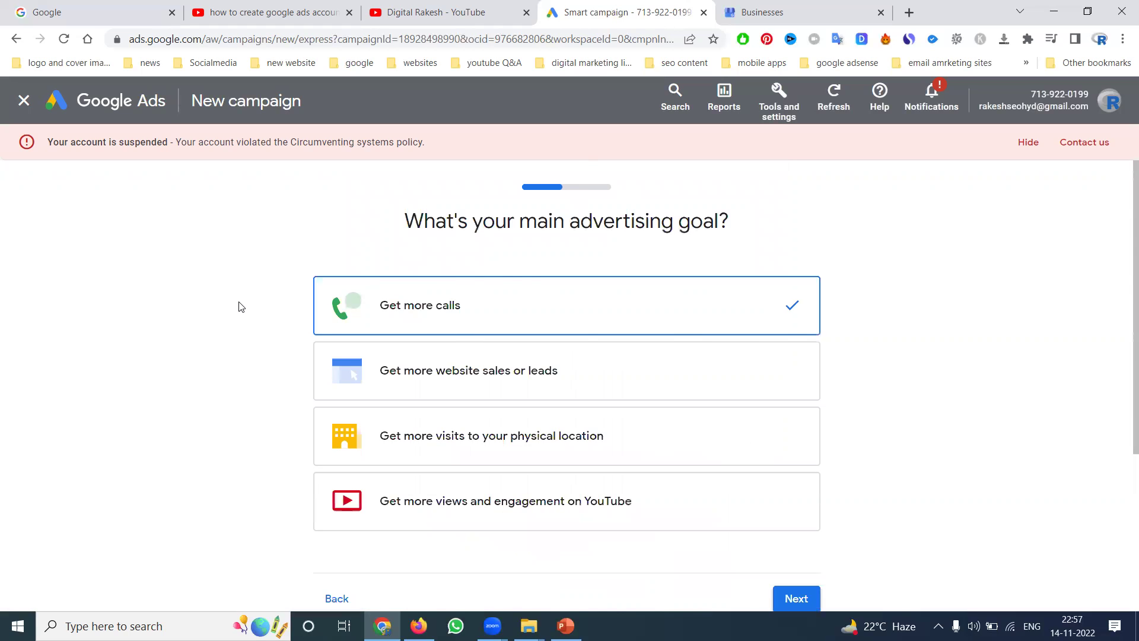
# Look over the main advertising goal options and the Digital Rakesh YouTube channel page, ending back at the goal choices
pyautogui.scroll(-2, 241, 306)
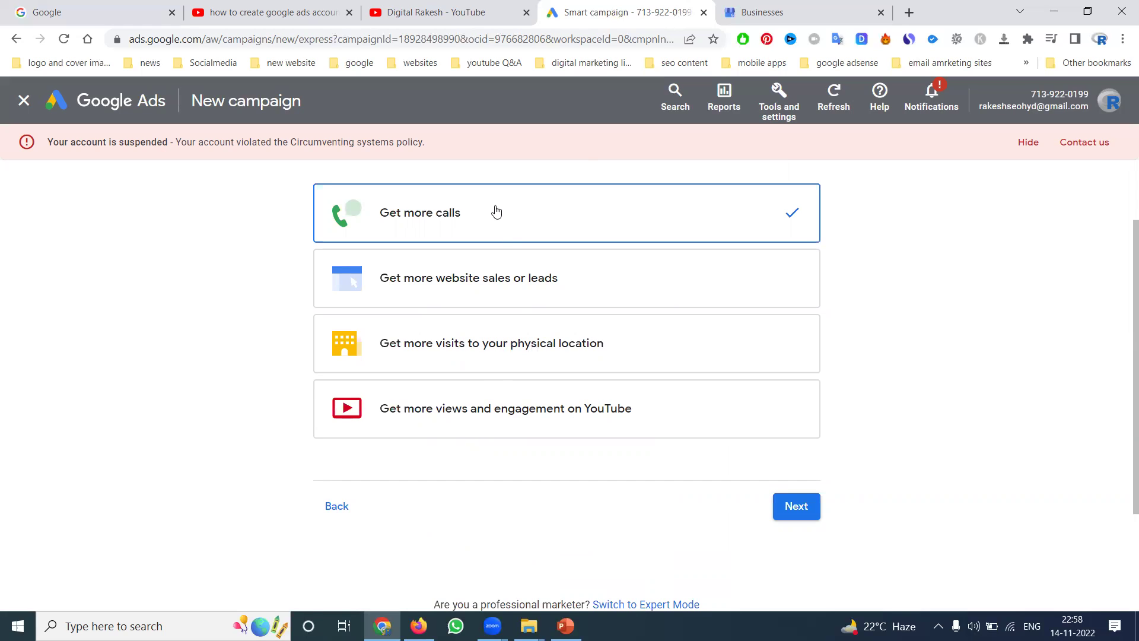
pyautogui.click(426, 13)
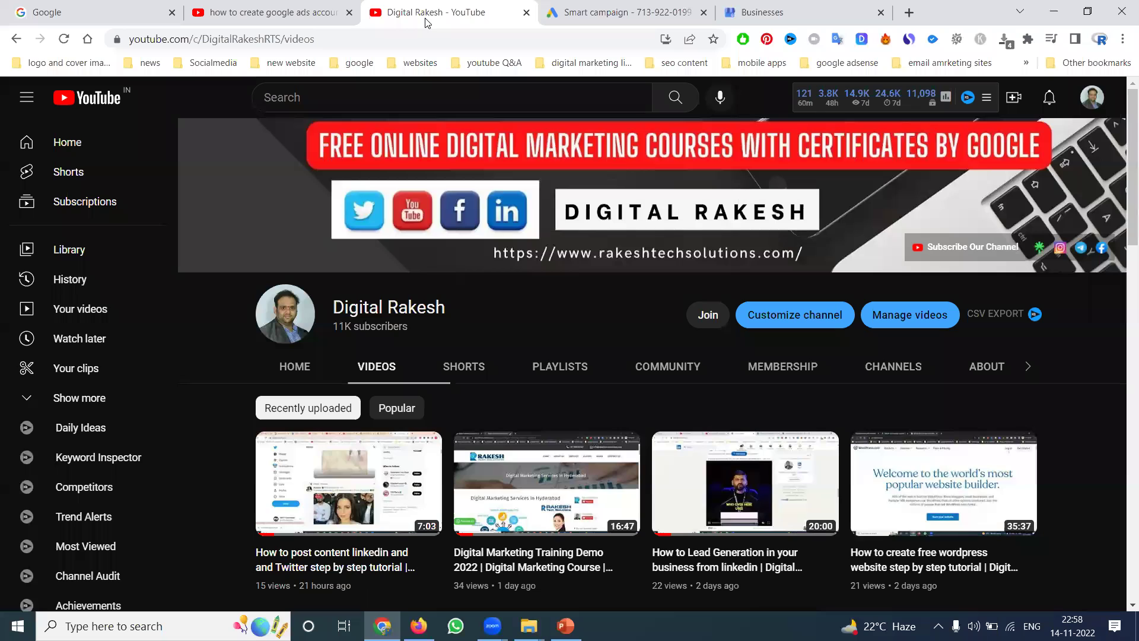
pyautogui.click(607, 14)
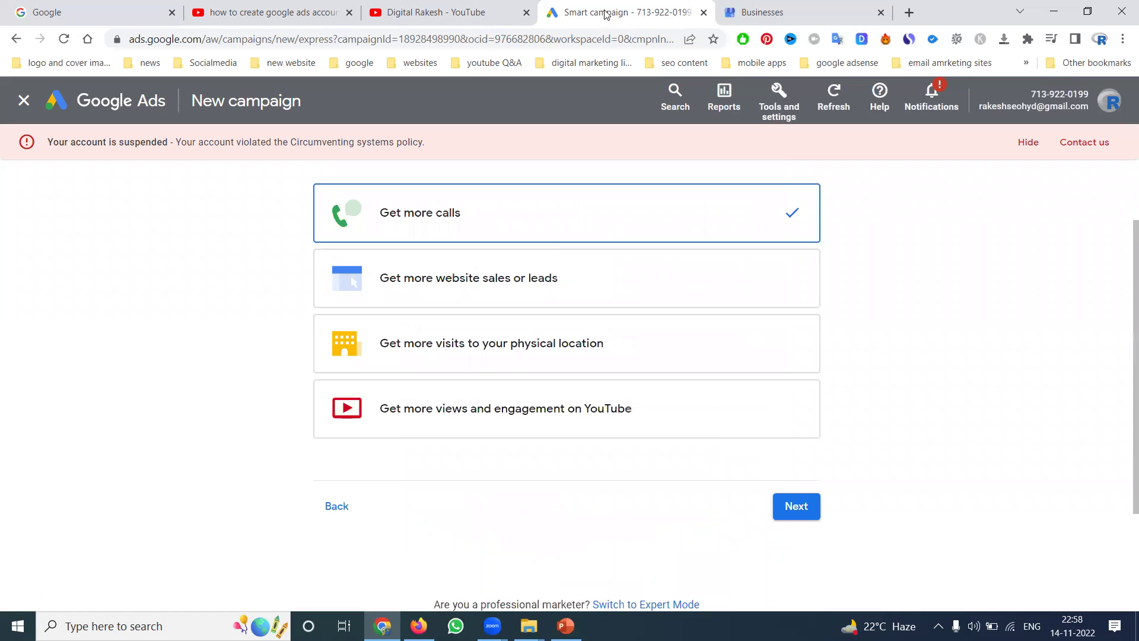
# Set the advertising goal to Get more visits to your physical location, continue, and switch to the Google search page
pyautogui.click(502, 411)
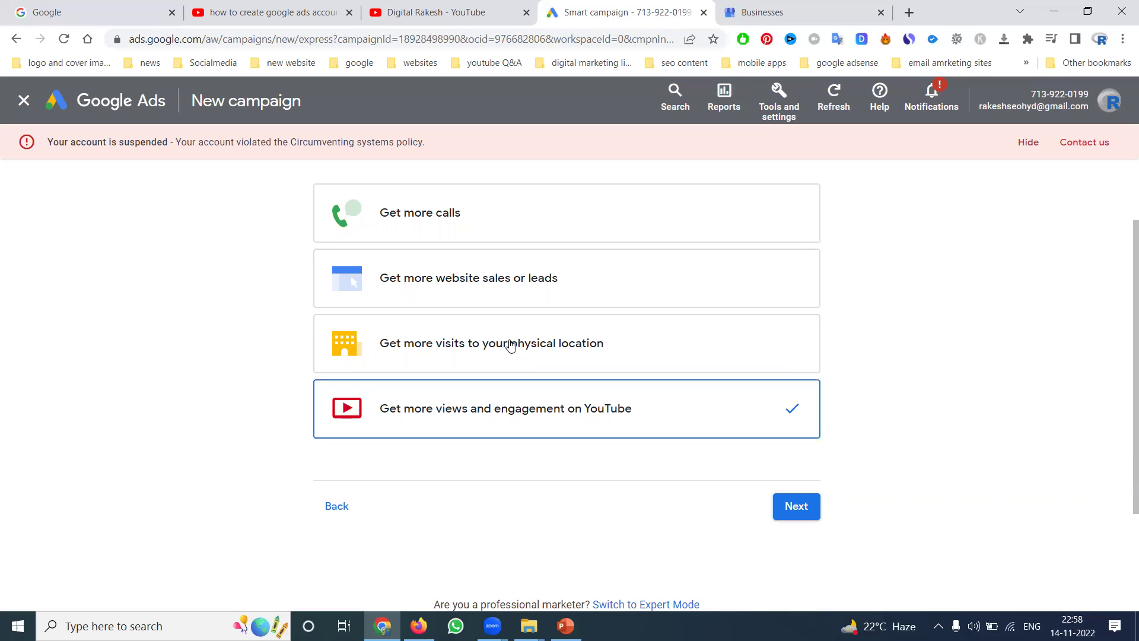
pyautogui.click(510, 346)
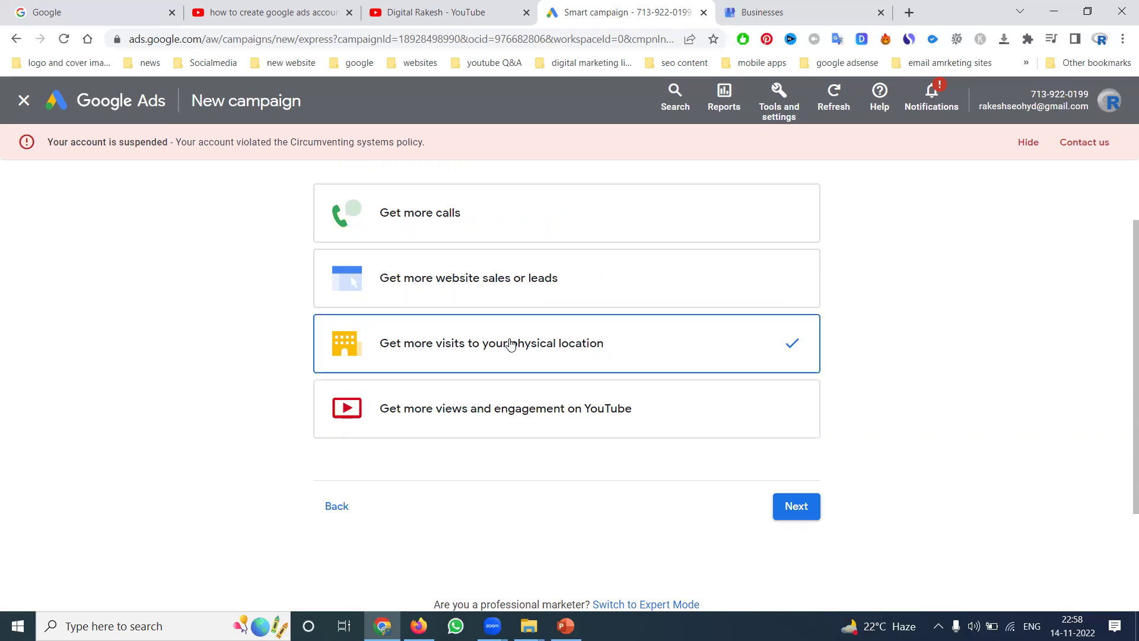
pyautogui.click(793, 509)
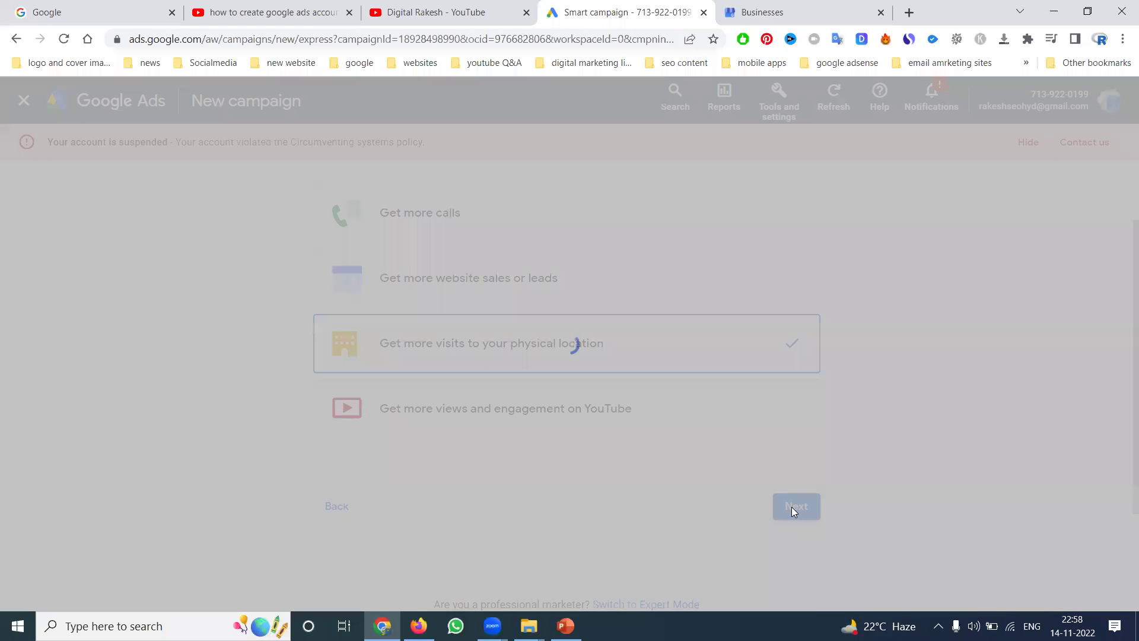
pyautogui.click(97, 7)
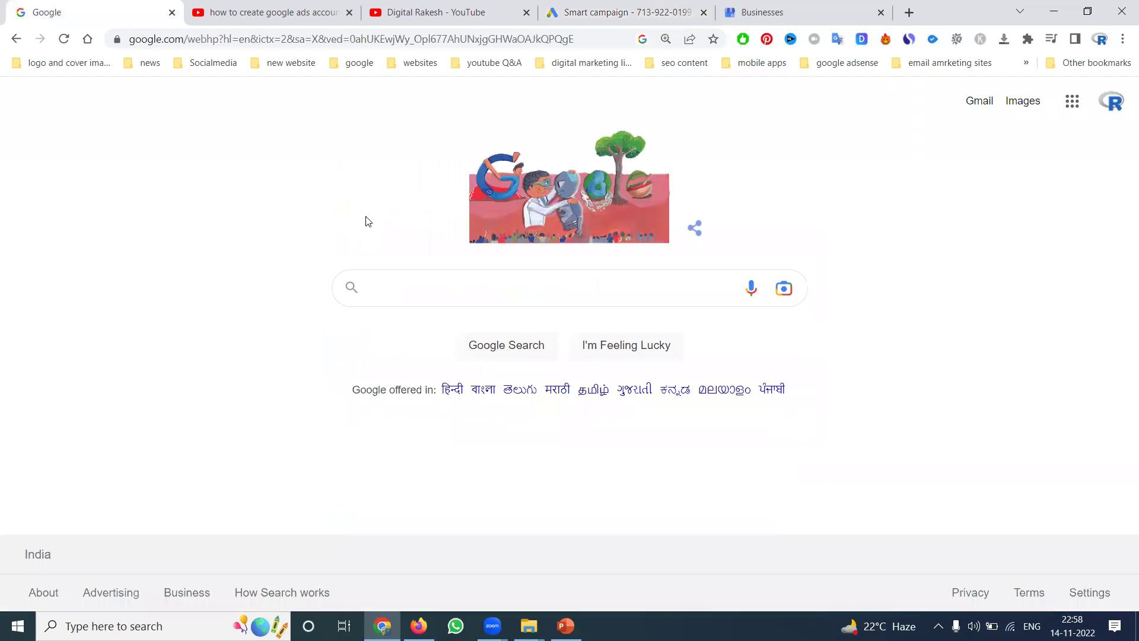
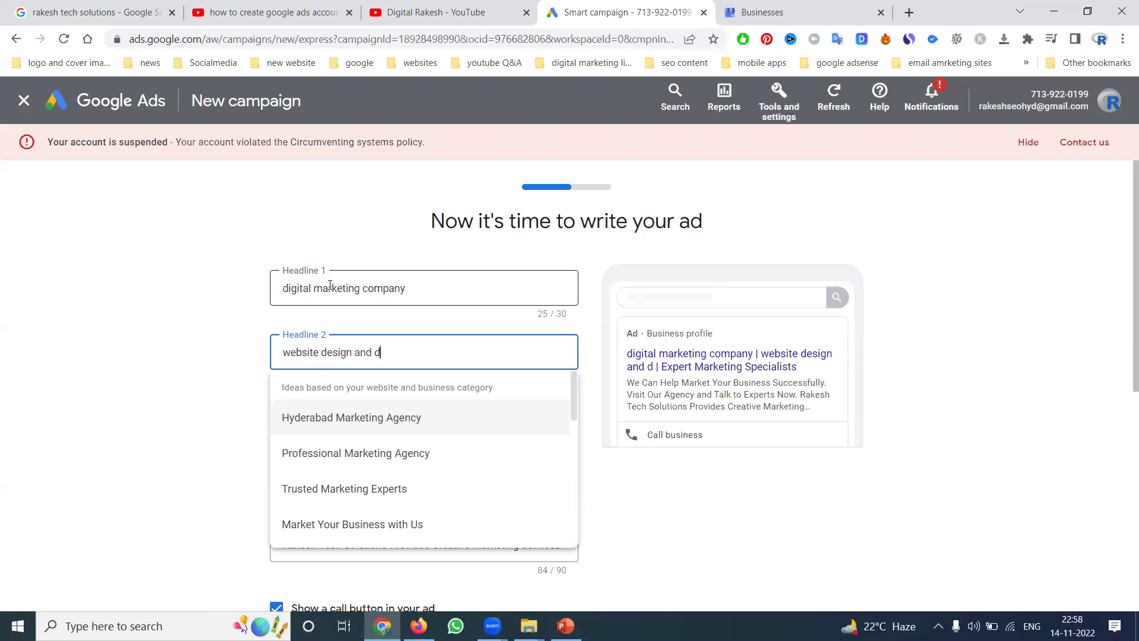
# Complete Headline 2 as "website design and development" and set Headline 3 to "mobile development company"
pyautogui.write('ent')
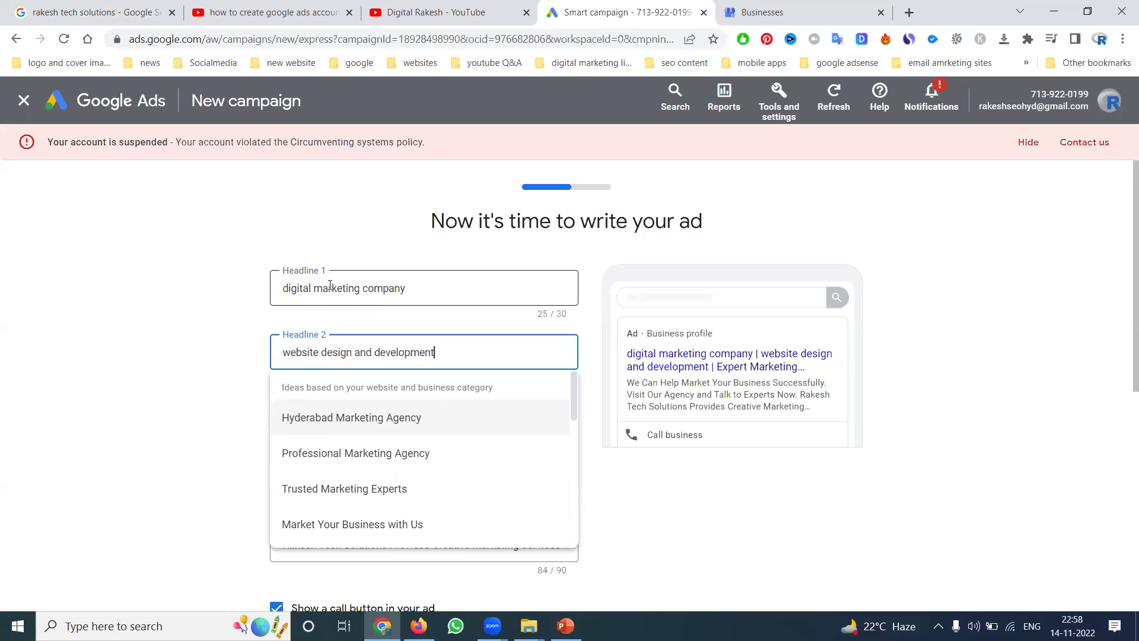
pyautogui.click(173, 348)
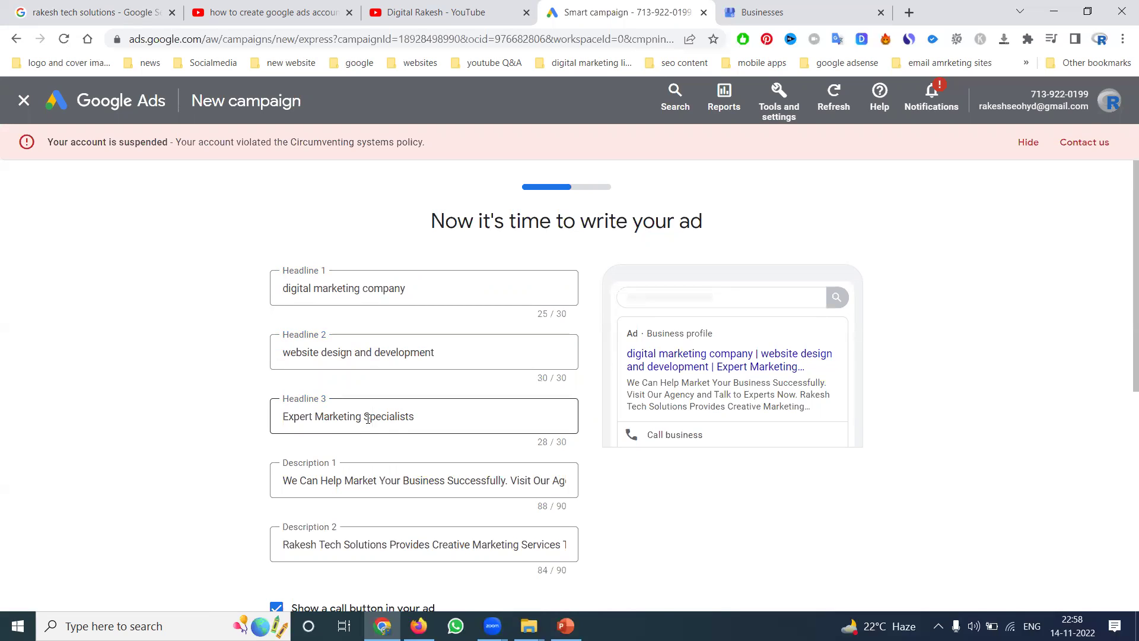
pyautogui.tripleClick(368, 419)
pyautogui.write('m')
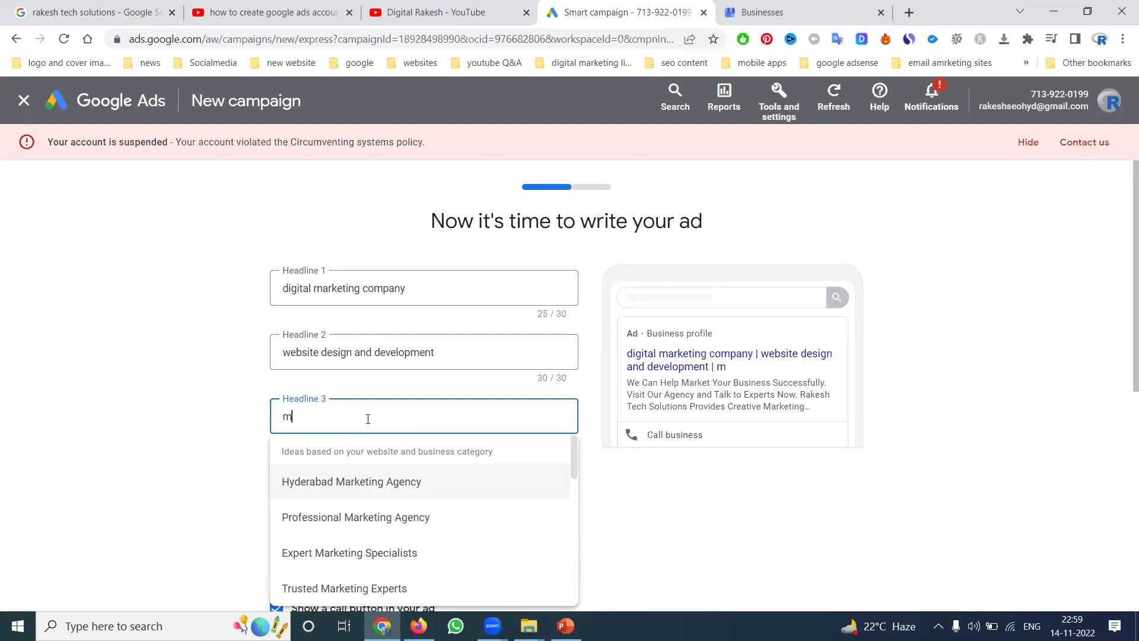
pyautogui.write('obile development company')
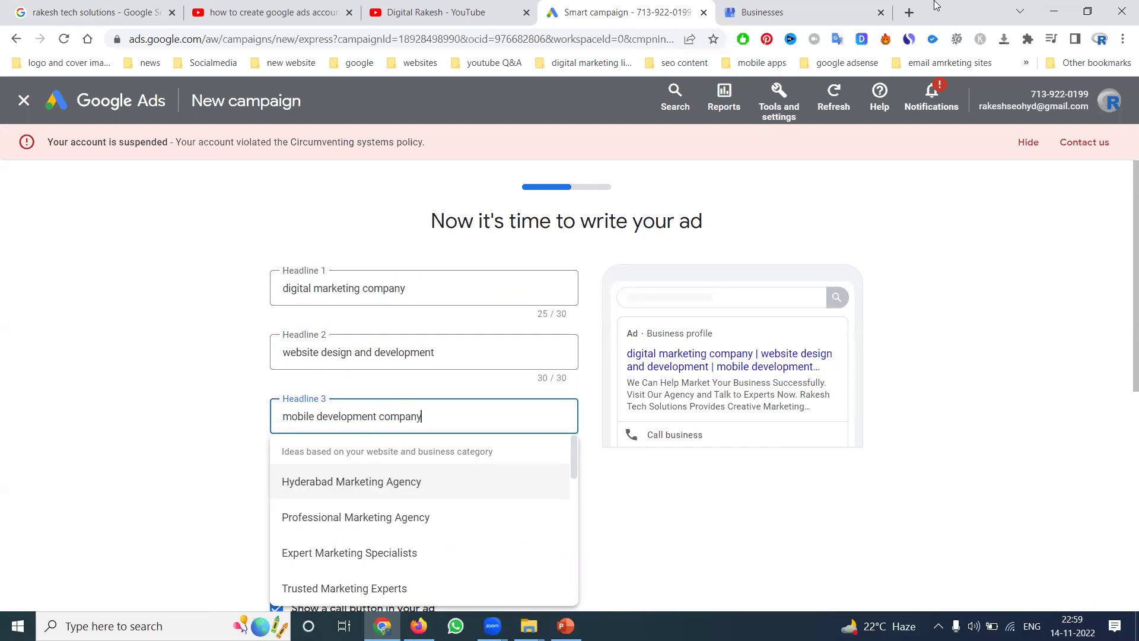
# Open rakeshtechsolutions.com separately and copy the welcome text's opening line up to "Web Design and Development company"
pyautogui.click(908, 12)
pyautogui.write('ra')
pyautogui.press('Return')
pyautogui.scroll(-10, 634, 338)
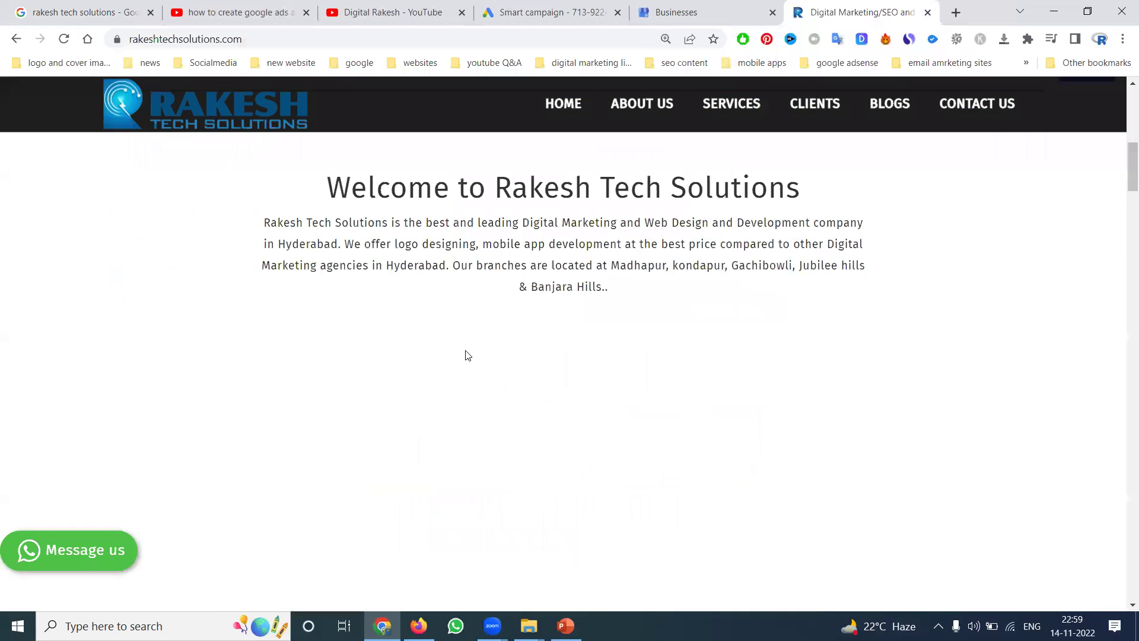
pyautogui.moveTo(265, 223); pyautogui.dragTo(892, 224)
pyautogui.hotkey('ctrl', 'c')
# Return to the Smart campaign ad and replace Description 1 with the copied company introduction
pyautogui.click(587, 7)
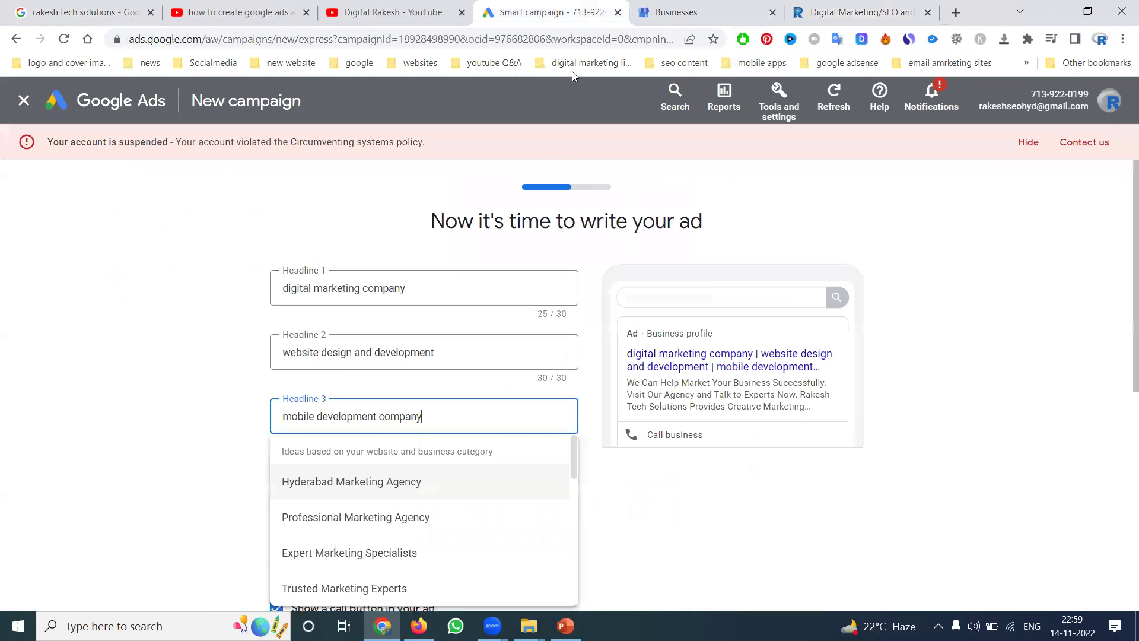
pyautogui.click(176, 419)
pyautogui.scroll(-3, 196, 416)
pyautogui.click(345, 294)
pyautogui.hotkey('ctrl', 'a')
pyautogui.hotkey('ctrl', 'v')
pyautogui.click(138, 321)
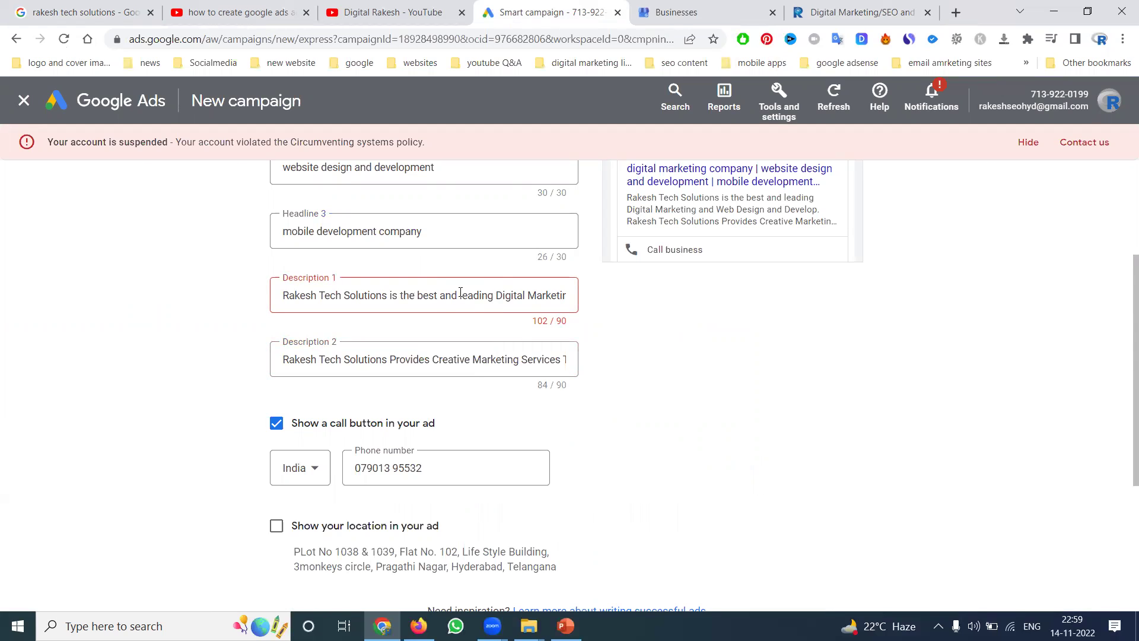
# Shorten Description 1 by removing "and leading" before "Digital Marketing"
pyautogui.click(496, 295)
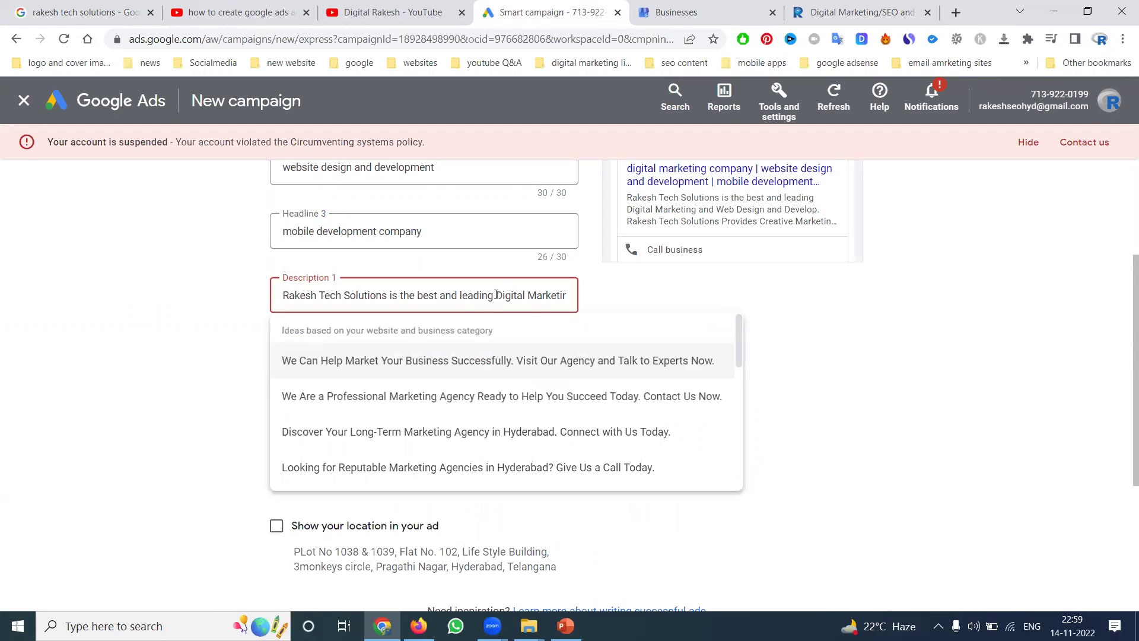
pyautogui.press('BackSpace')
pyautogui.press('BackSpace')
pyautogui.press('BackSpace')
pyautogui.press('BackSpace')
pyautogui.press('BackSpace')
pyautogui.press('BackSpace')
pyautogui.press('BackSpace')
pyautogui.press('BackSpace')
pyautogui.press('BackSpace')
pyautogui.press('BackSpace')
pyautogui.press('BackSpace')
pyautogui.press('BackSpace')
pyautogui.click(866, 356)
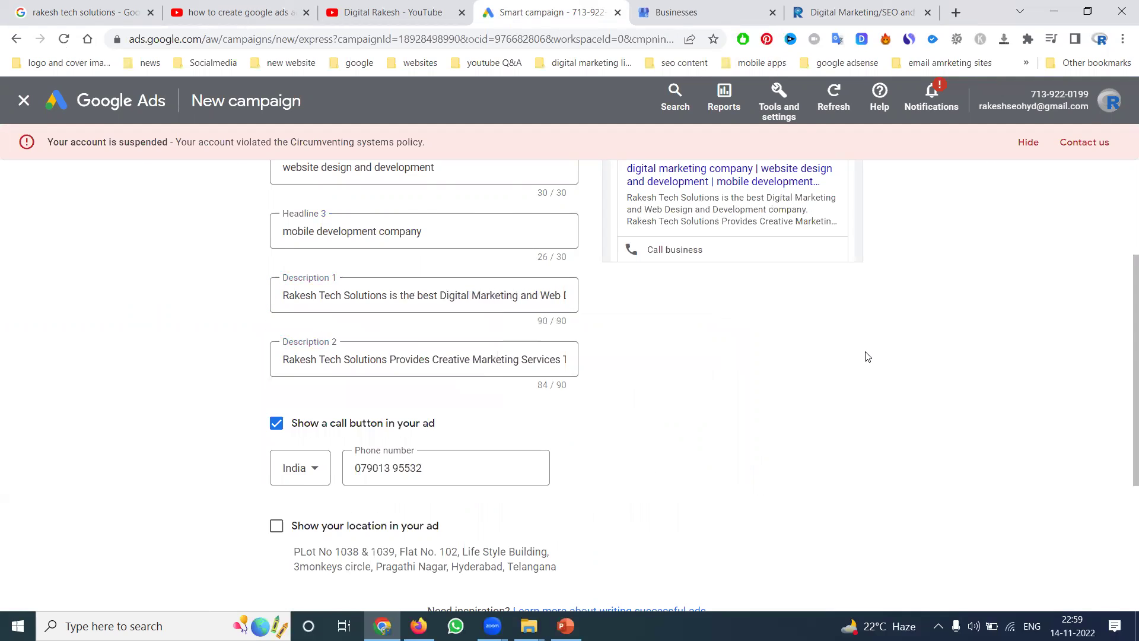
# Read the Description 2 text through to its end
pyautogui.scroll(-2, 516, 351)
pyautogui.click(449, 267)
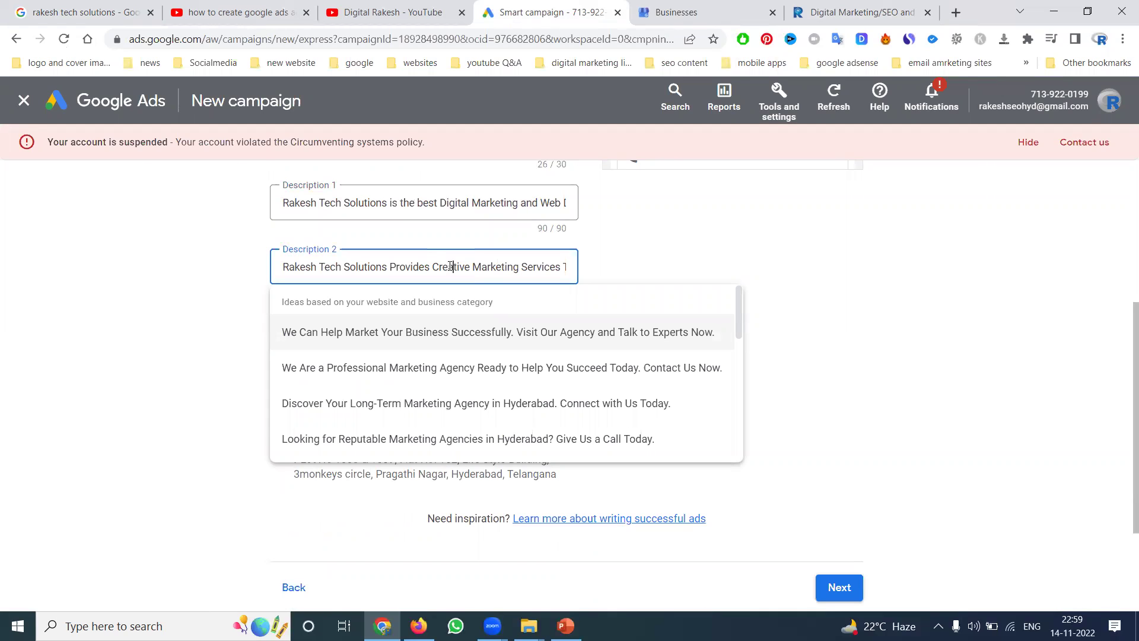
pyautogui.press('Right')
pyautogui.press('Right')
pyautogui.press('Right')
pyautogui.press('Right')
pyautogui.press('Right')
pyautogui.press('Right')
pyautogui.press('Right')
pyautogui.press('Right')
pyautogui.press('Right')
pyautogui.press('Right')
pyautogui.press('Right')
pyautogui.press('Right')
pyautogui.press('Right')
pyautogui.press('Right')
pyautogui.press('Right')
pyautogui.press('Right')
pyautogui.press('Right')
pyautogui.press('Right')
pyautogui.press('Right')
pyautogui.press('Right')
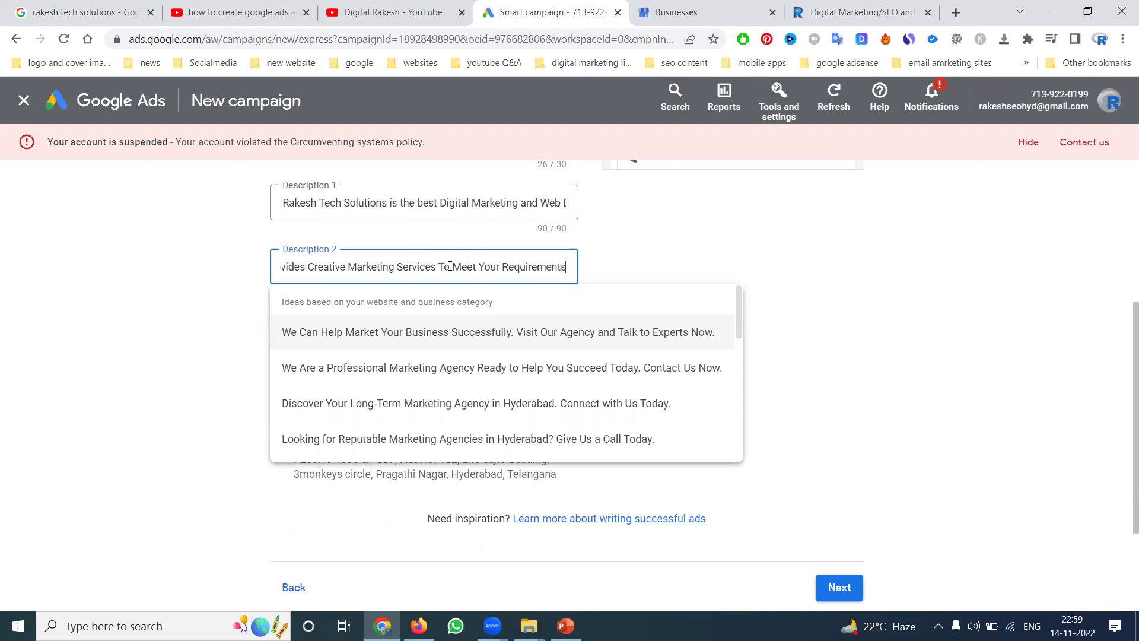
pyautogui.click(822, 261)
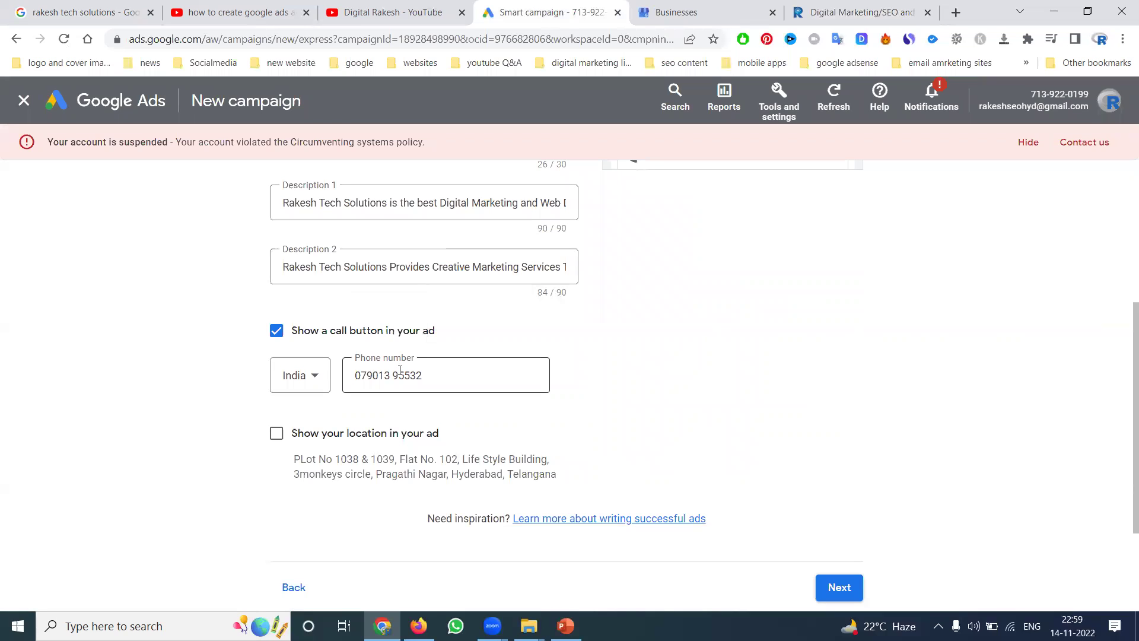
# Show the business location in the ad, check the ad preview, and continue to the keyword themes
pyautogui.click(277, 433)
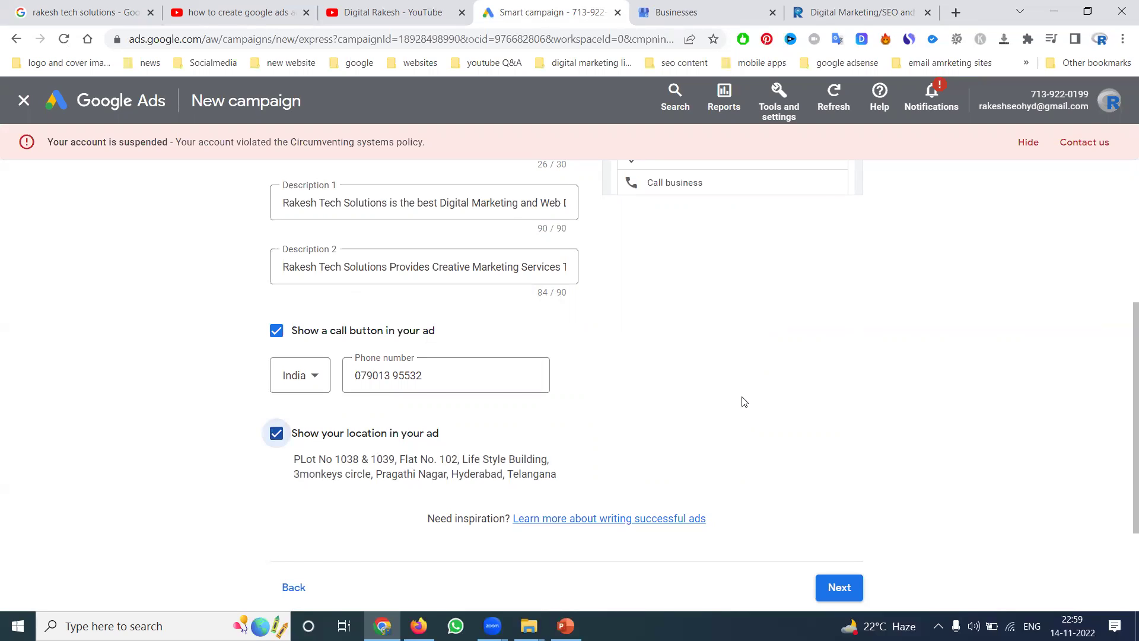
pyautogui.scroll(3, 742, 399)
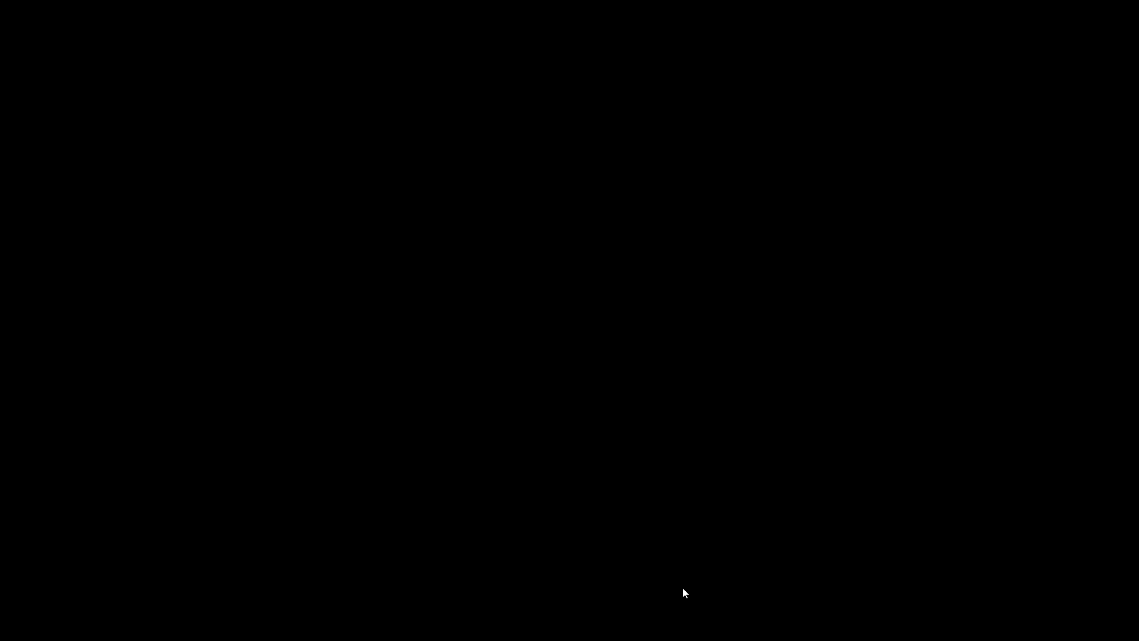
pyautogui.scroll(-5, 415, 303)
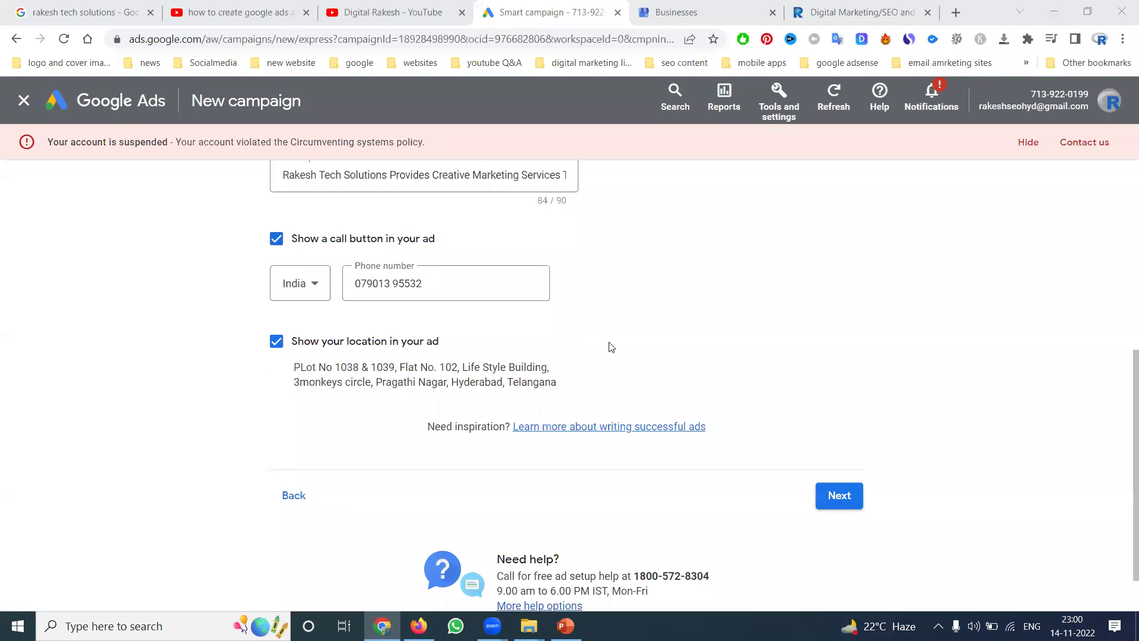
pyautogui.click(842, 499)
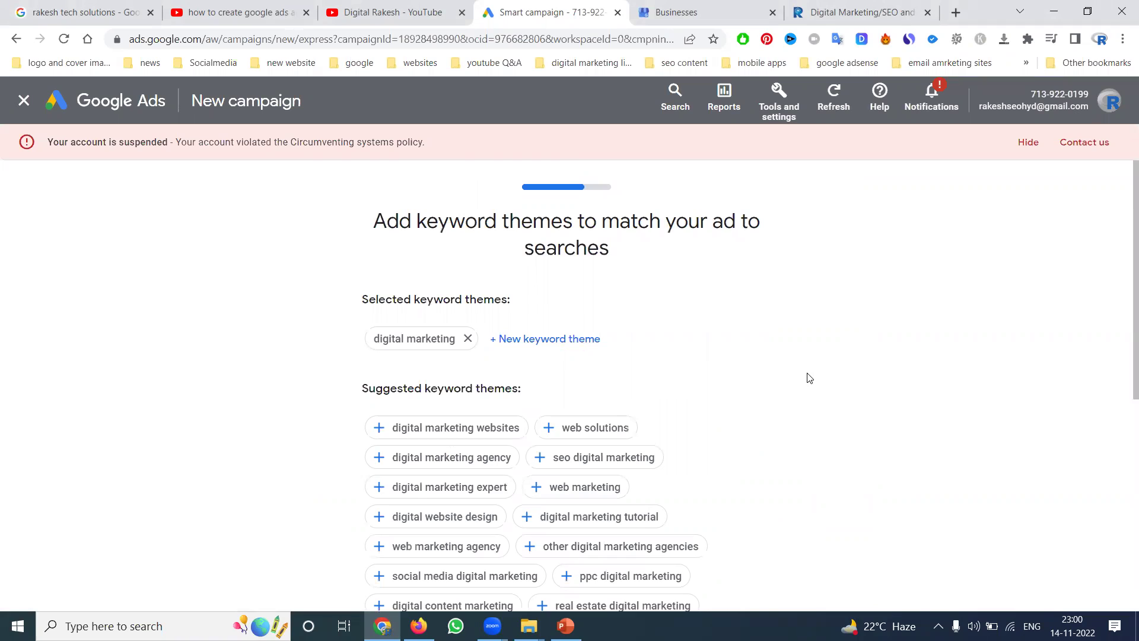
# Review the suggested keyword themes and add "website designer" and "seo services" as new themes
pyautogui.scroll(-3, 810, 378)
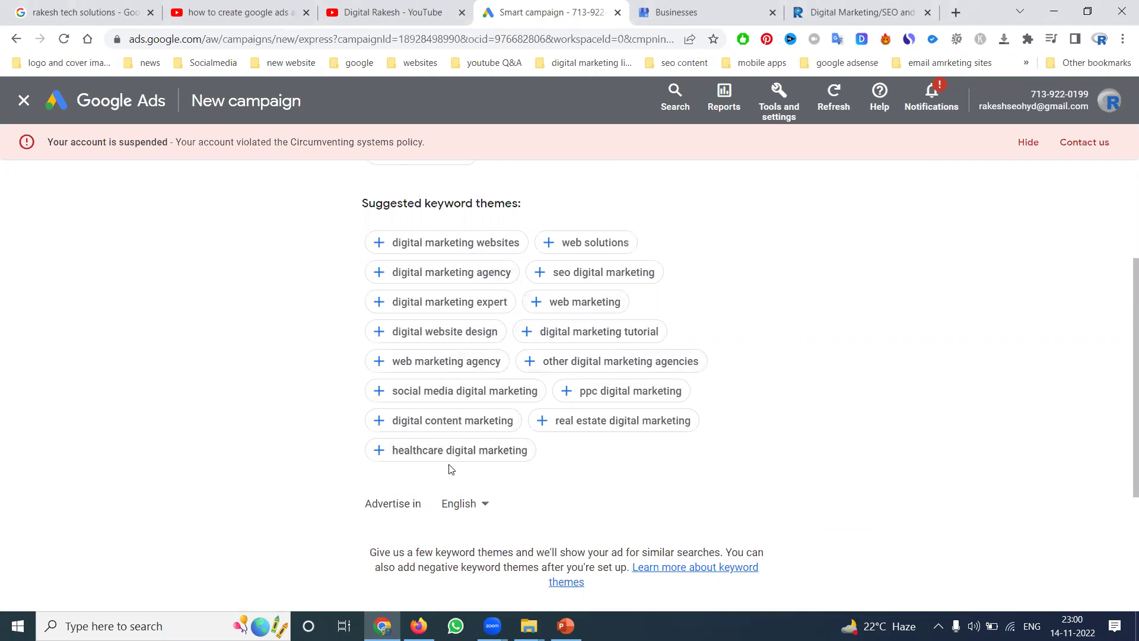
pyautogui.scroll(2, 460, 460)
pyautogui.scroll(2, 461, 458)
pyautogui.click(519, 338)
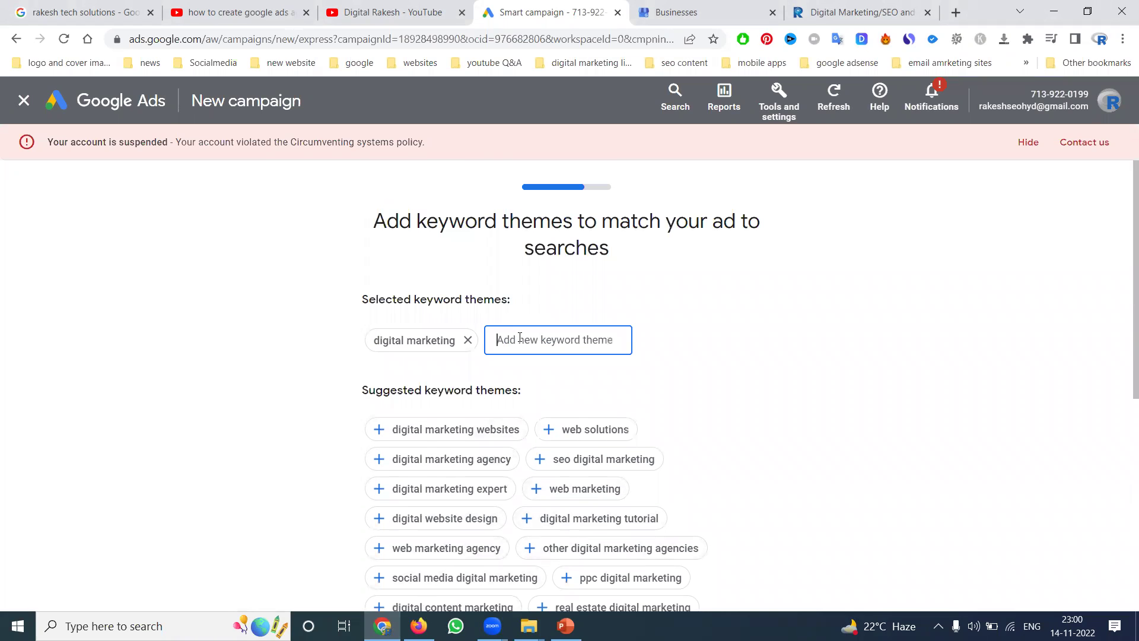
pyautogui.write('webs')
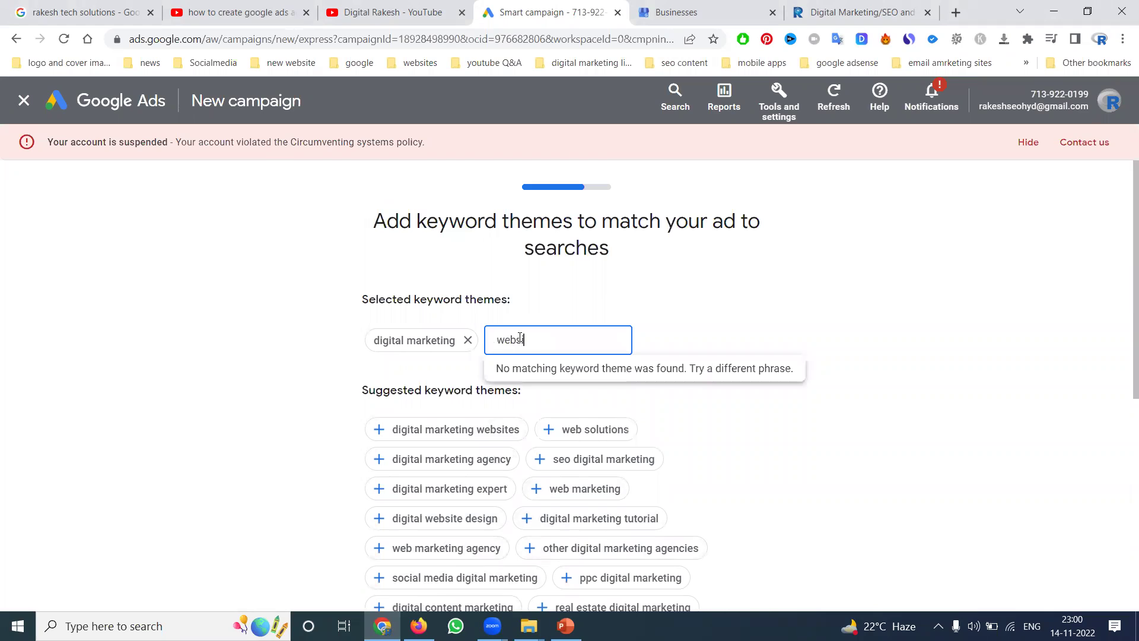
pyautogui.write('ite design')
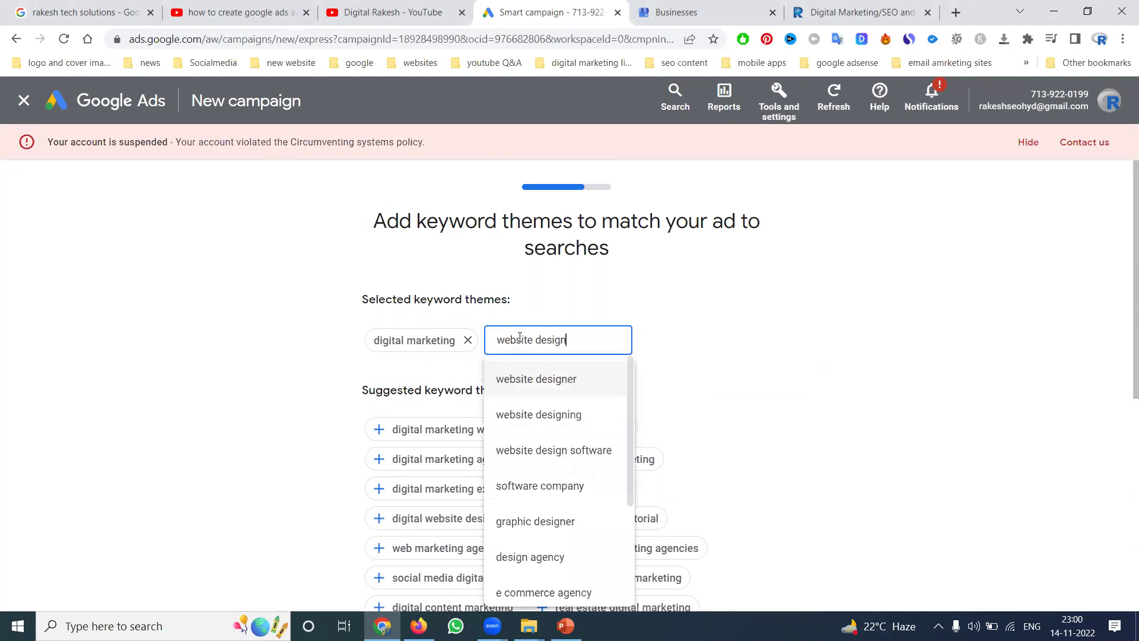
pyautogui.click(540, 384)
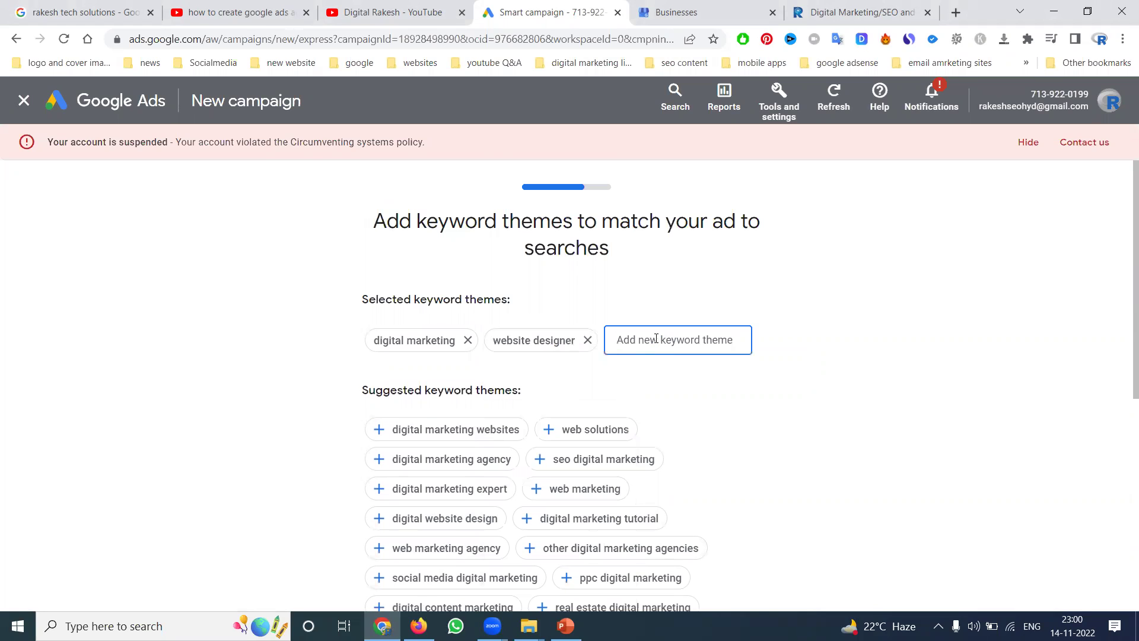
pyautogui.write('seo')
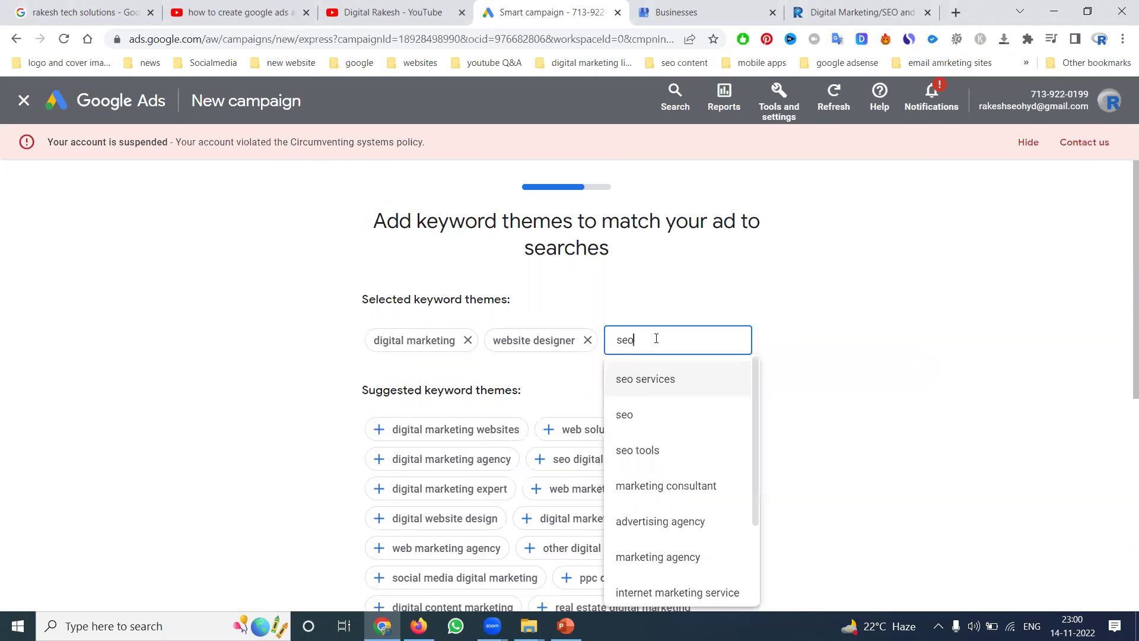
pyautogui.click(653, 388)
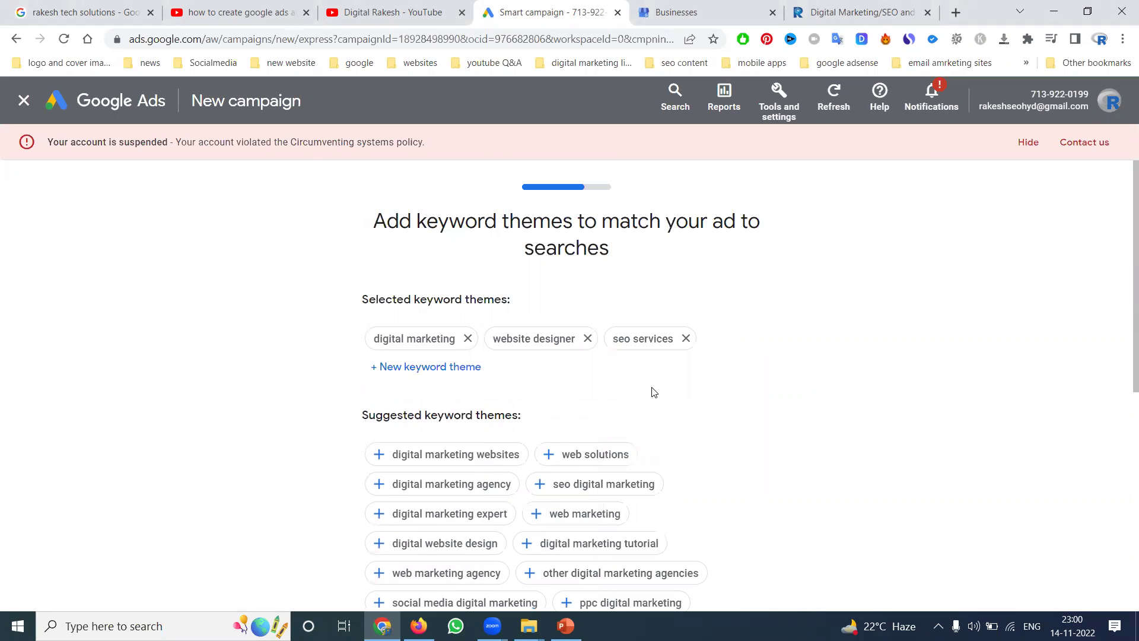
# Search the keyword themes for "website development" and add "wordpress website development"
pyautogui.click(439, 371)
pyautogui.write('web')
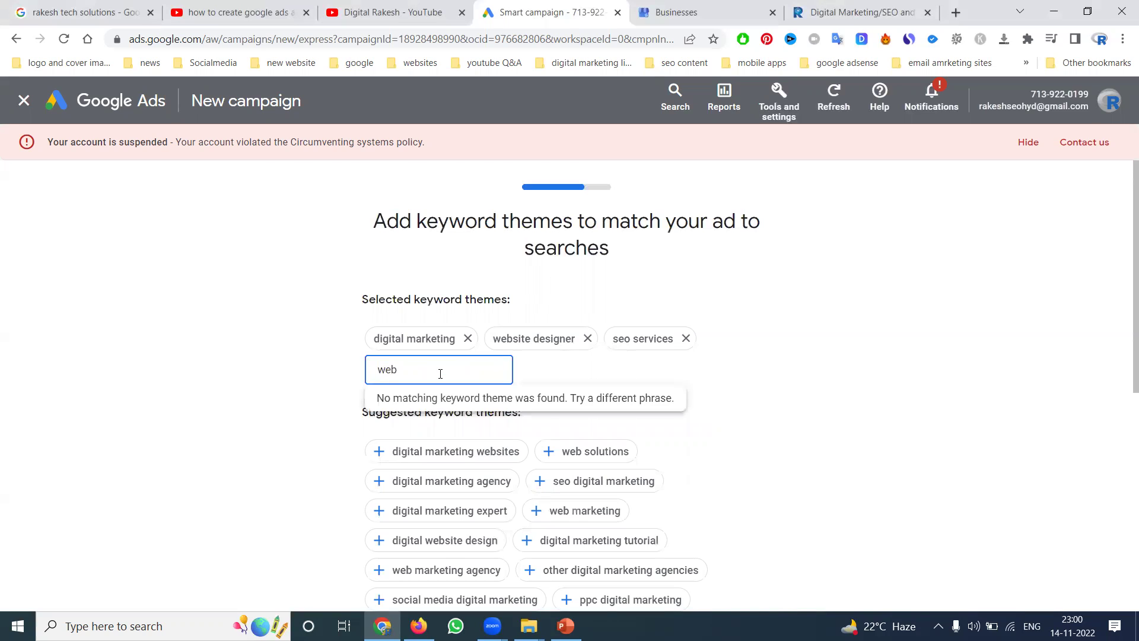
pyautogui.write(' develop')
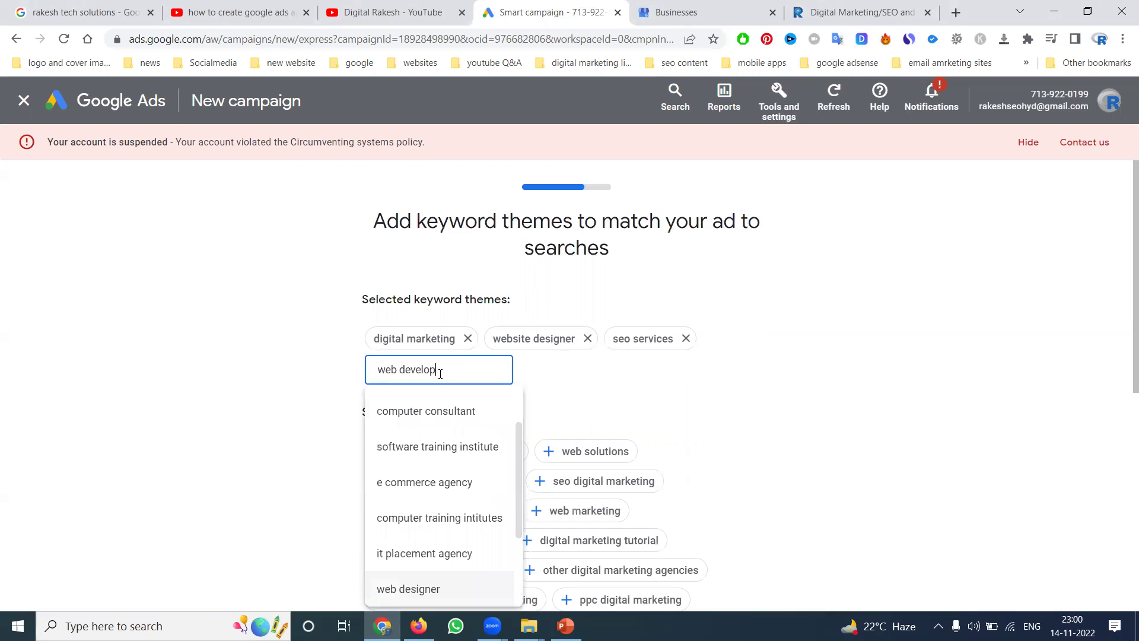
pyautogui.write('men')
pyautogui.write('site')
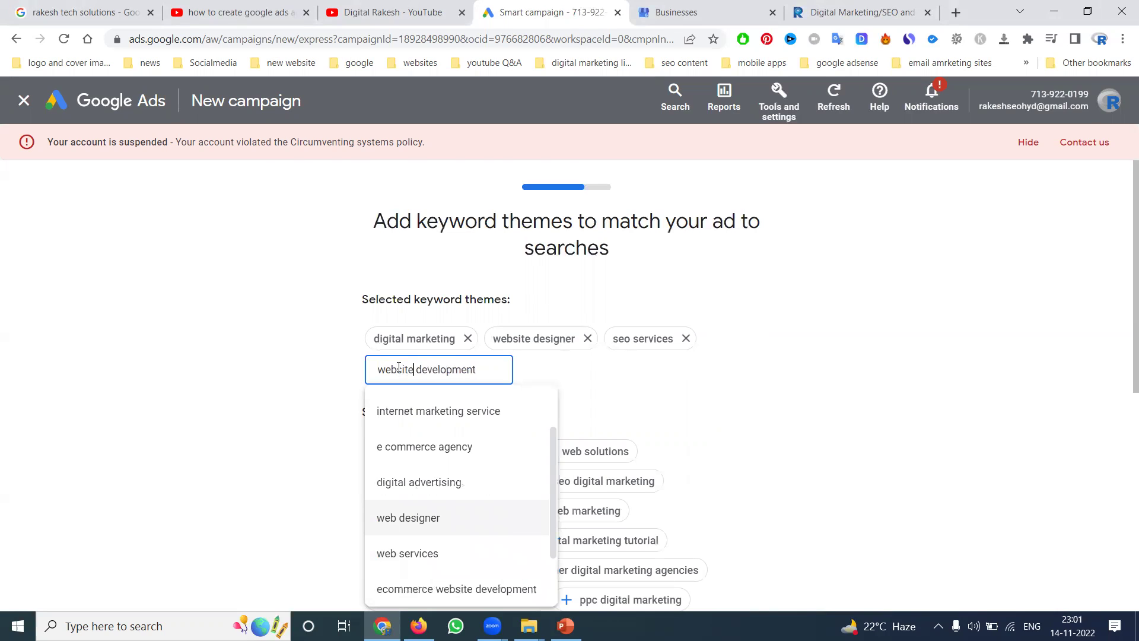
pyautogui.scroll(-1, 435, 501)
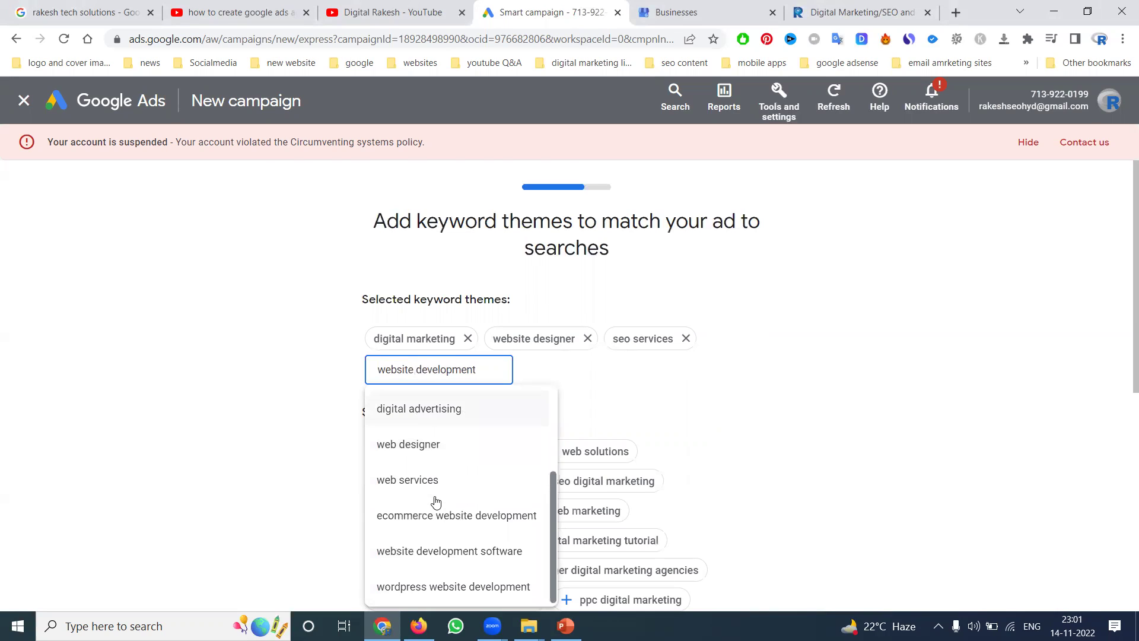
pyautogui.click(422, 584)
# Search the new keyword themes for "social media" and add "social media marketing"
pyautogui.scroll(-6, 875, 375)
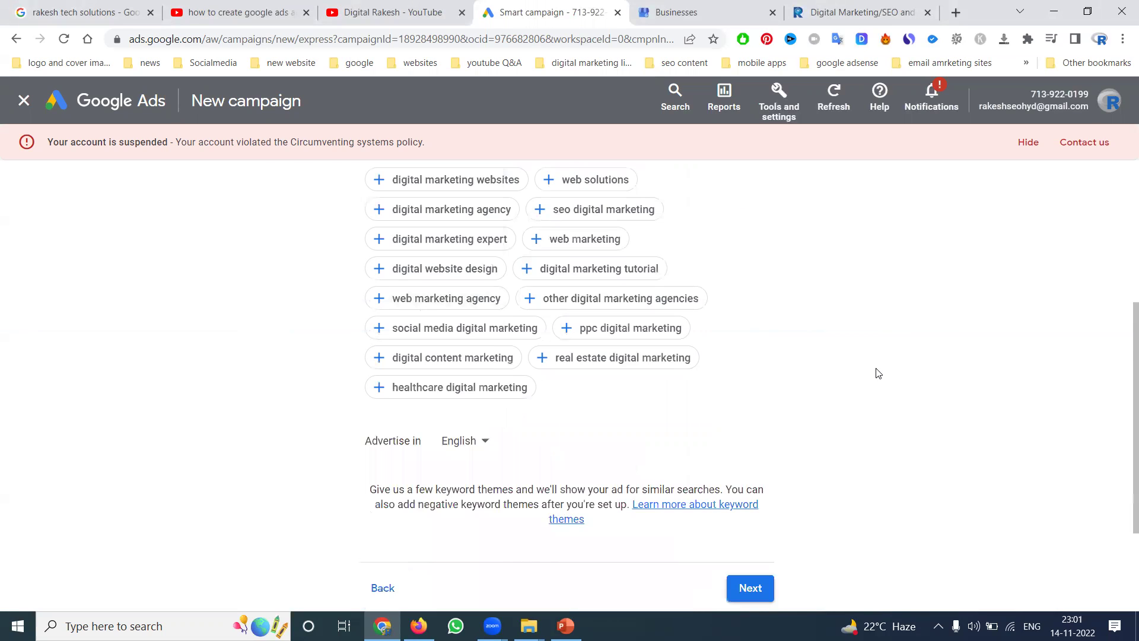
pyautogui.scroll(5, 860, 373)
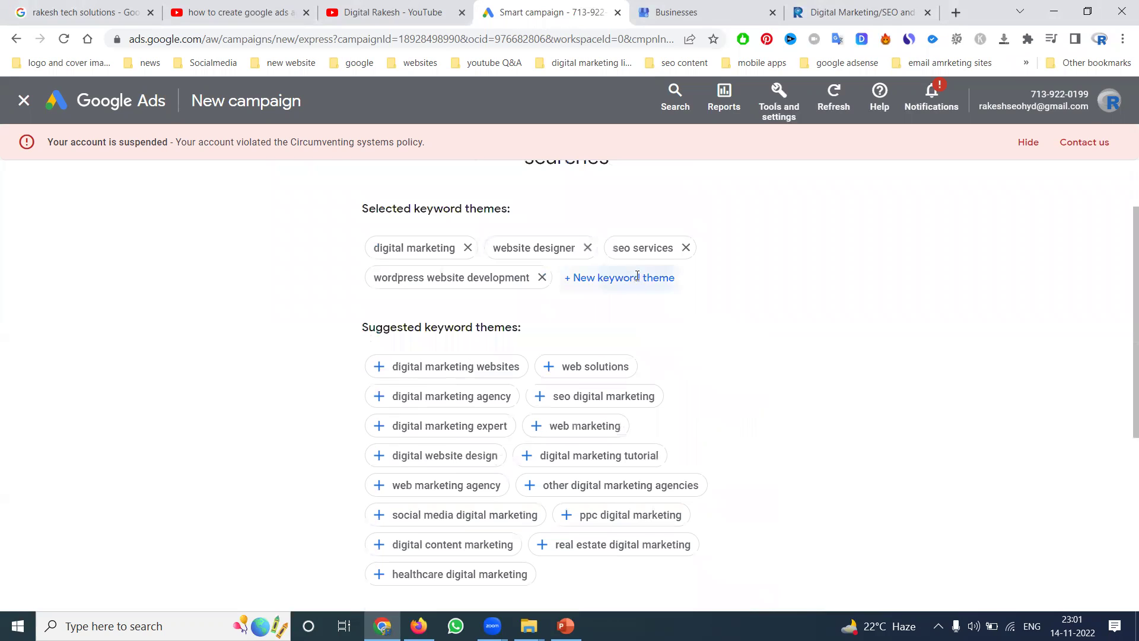
pyautogui.click(637, 277)
pyautogui.write('smo')
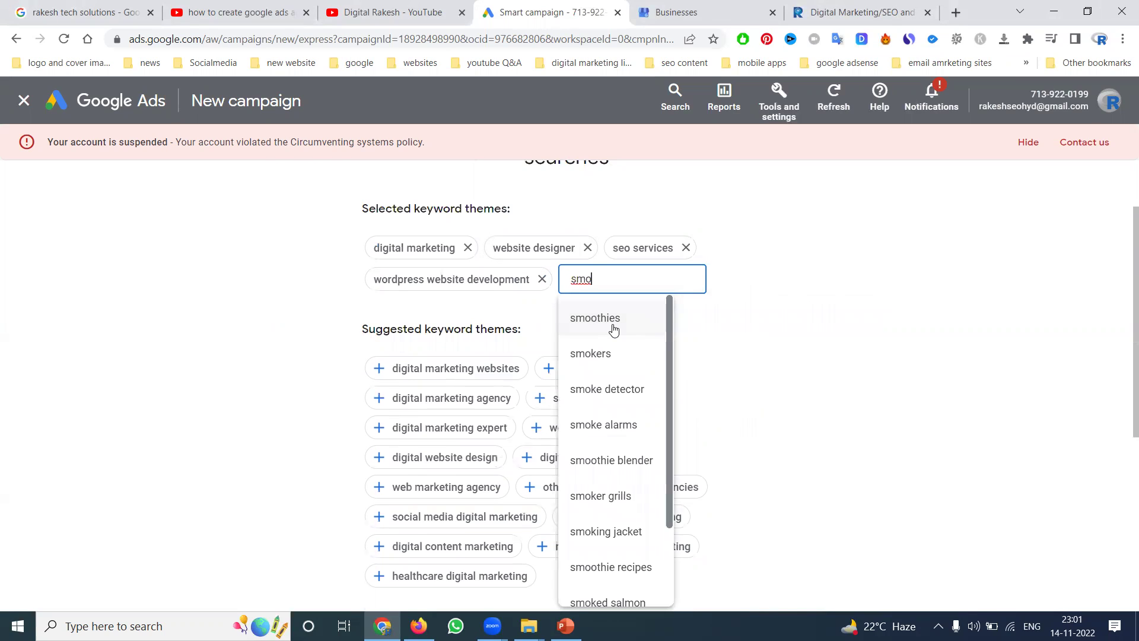
pyautogui.press('BackSpace')
pyautogui.write('ocial media')
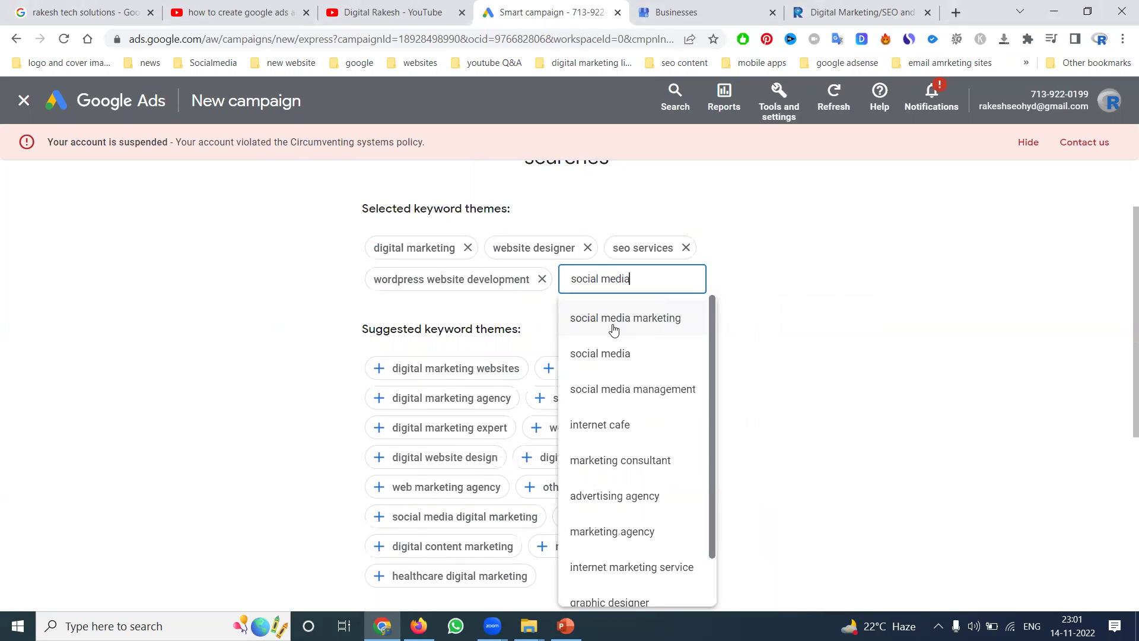
pyautogui.click(614, 325)
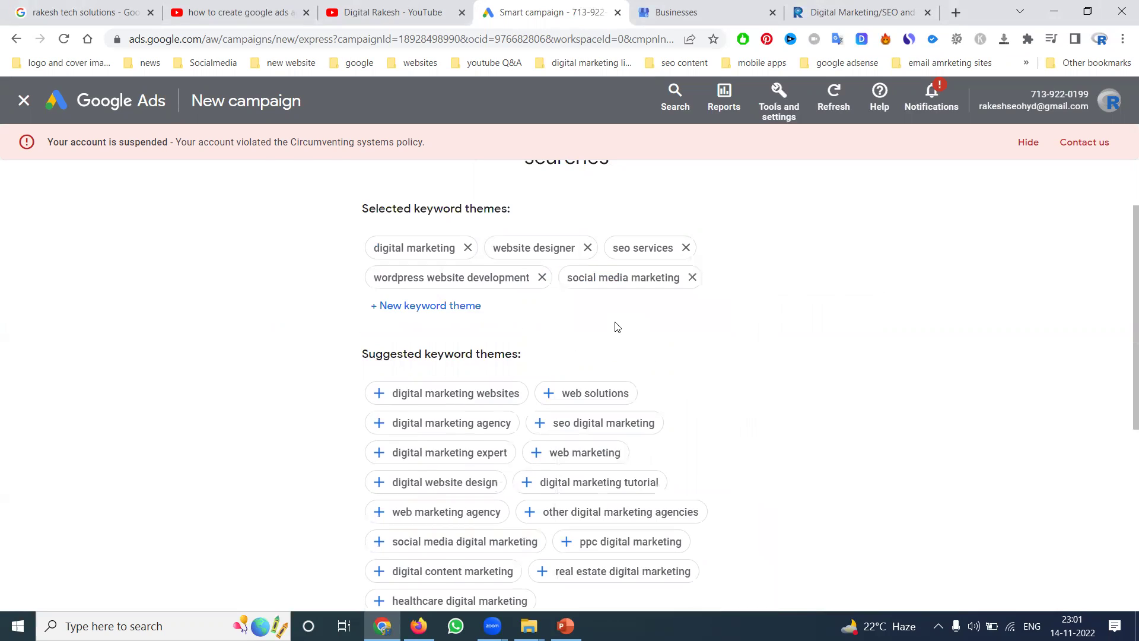
# Search the new keyword themes for "adwords" and add "adwords campaign"
pyautogui.click(466, 308)
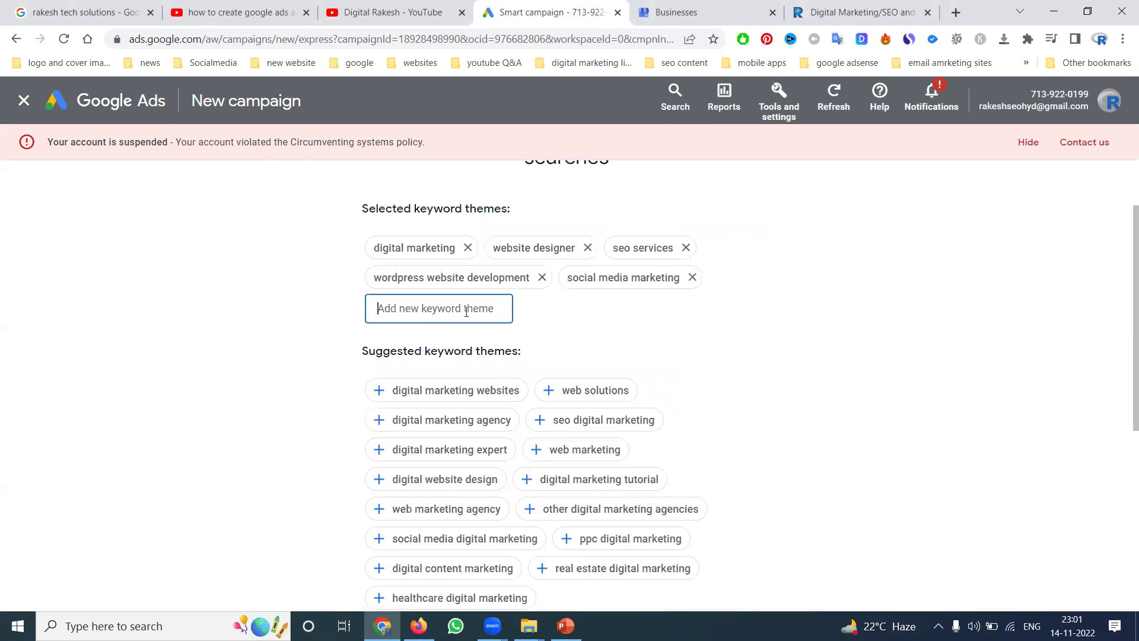
pyautogui.write('adwords')
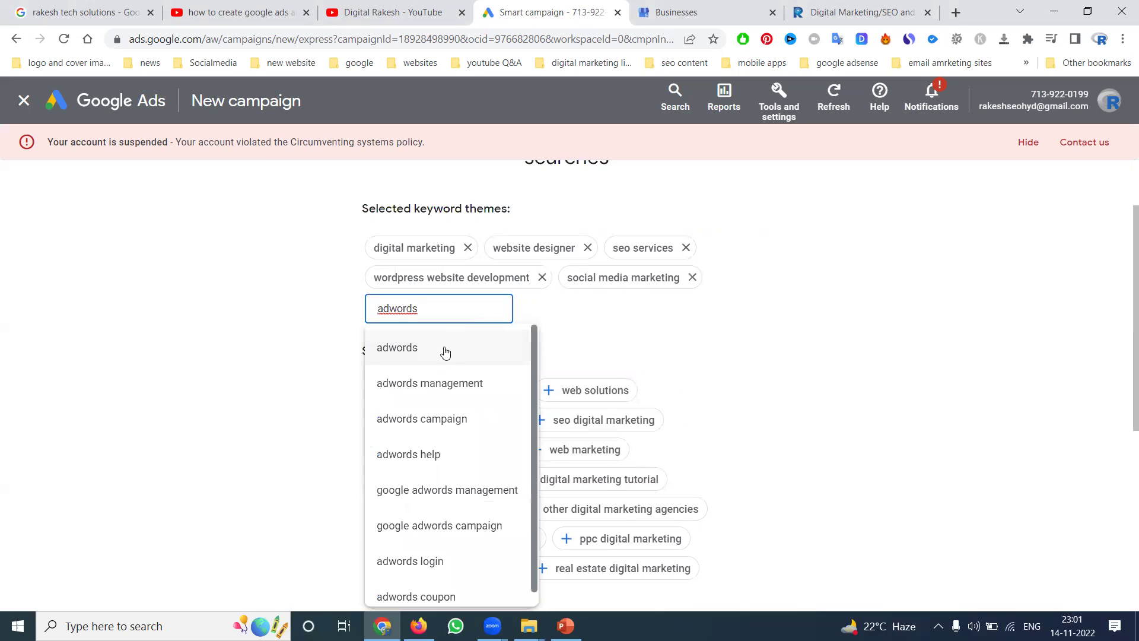
pyautogui.click(409, 422)
# Add the suggested themes "real estate digital marketing", "healthcare digital marketing" and "social media digital marketing", and continue to the ad locations
pyautogui.scroll(-6, 798, 323)
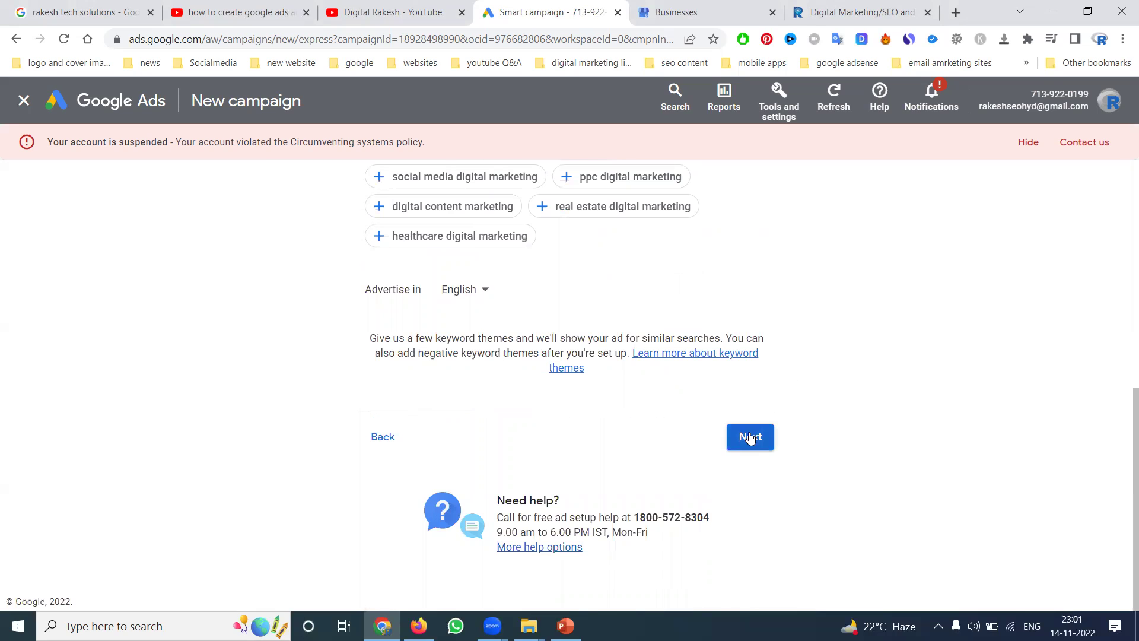
pyautogui.click(542, 208)
pyautogui.click(544, 208)
pyautogui.scroll(5, 574, 281)
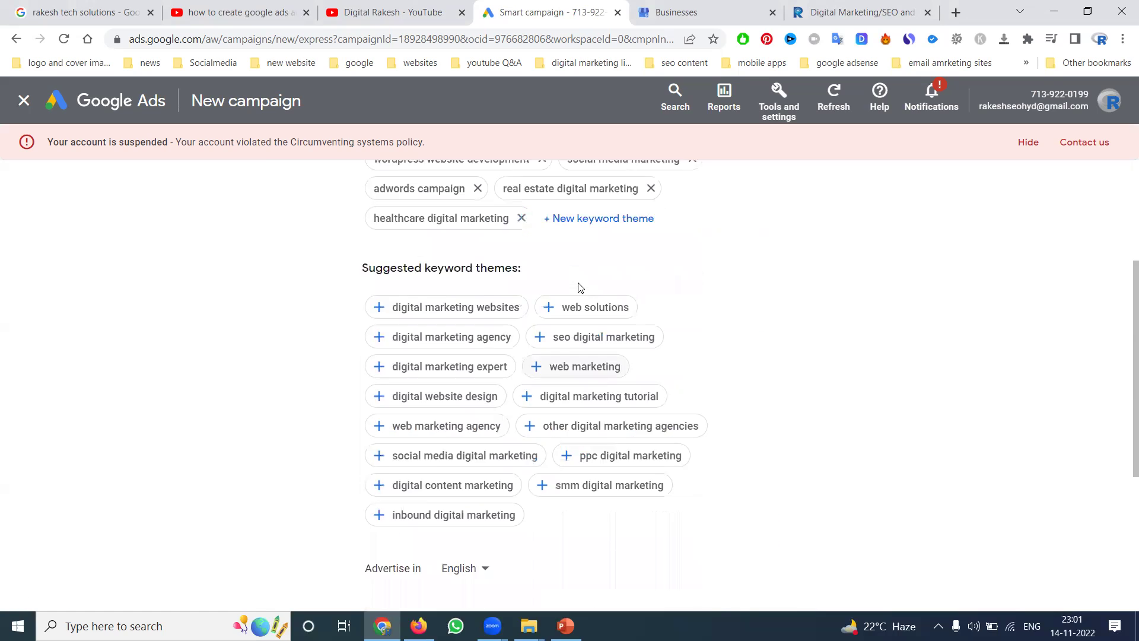
pyautogui.click(376, 465)
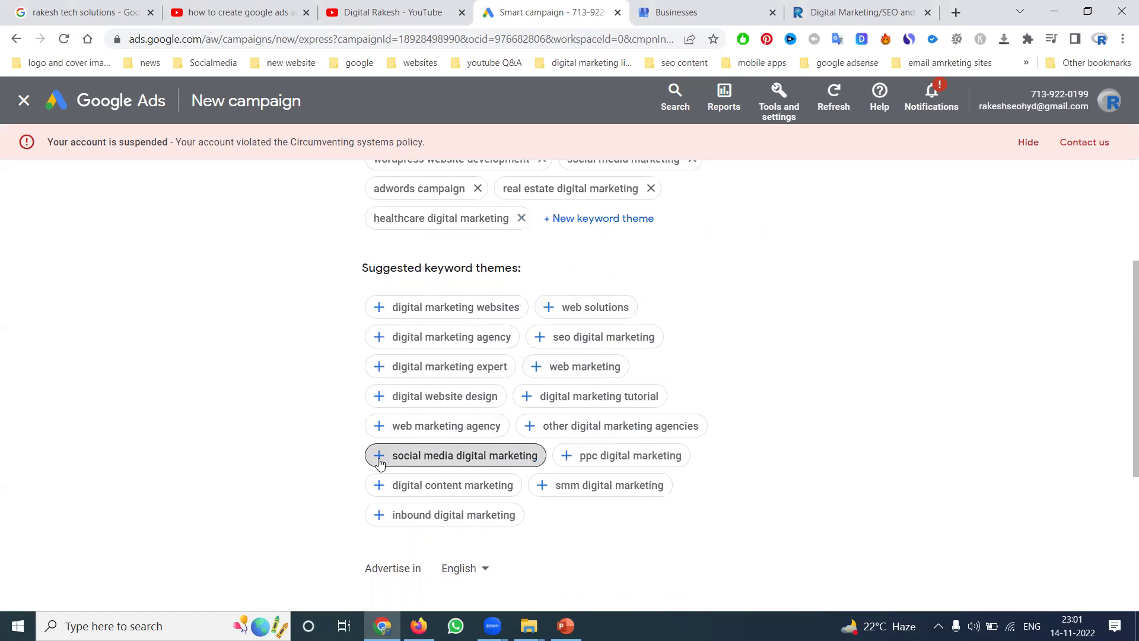
pyautogui.scroll(-1, 712, 356)
pyautogui.scroll(-4, 743, 322)
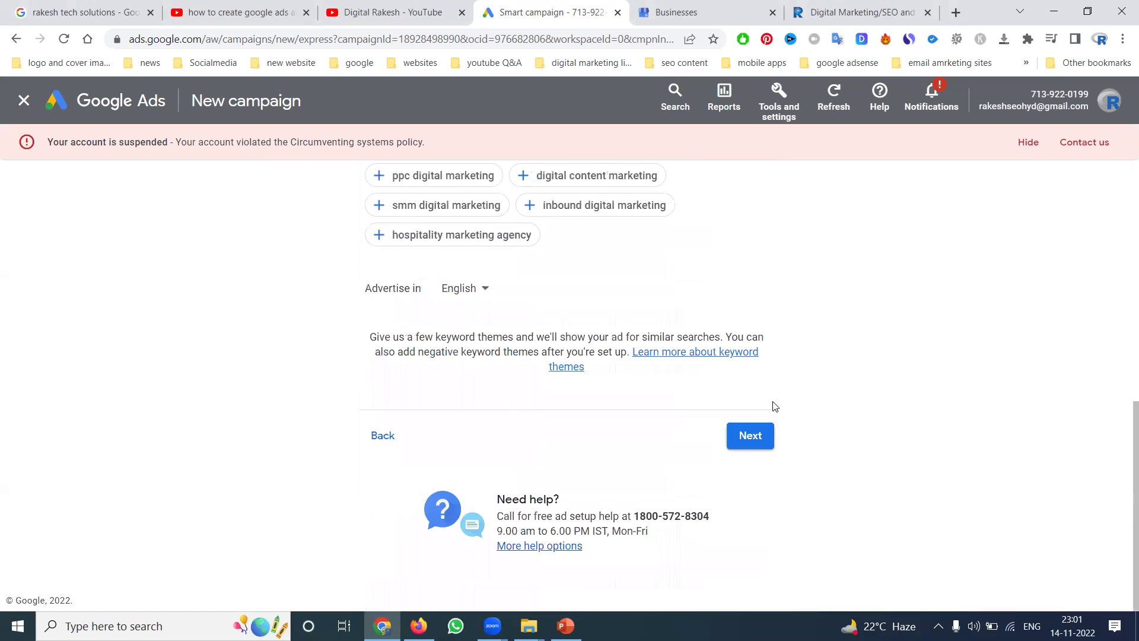
pyautogui.click(750, 436)
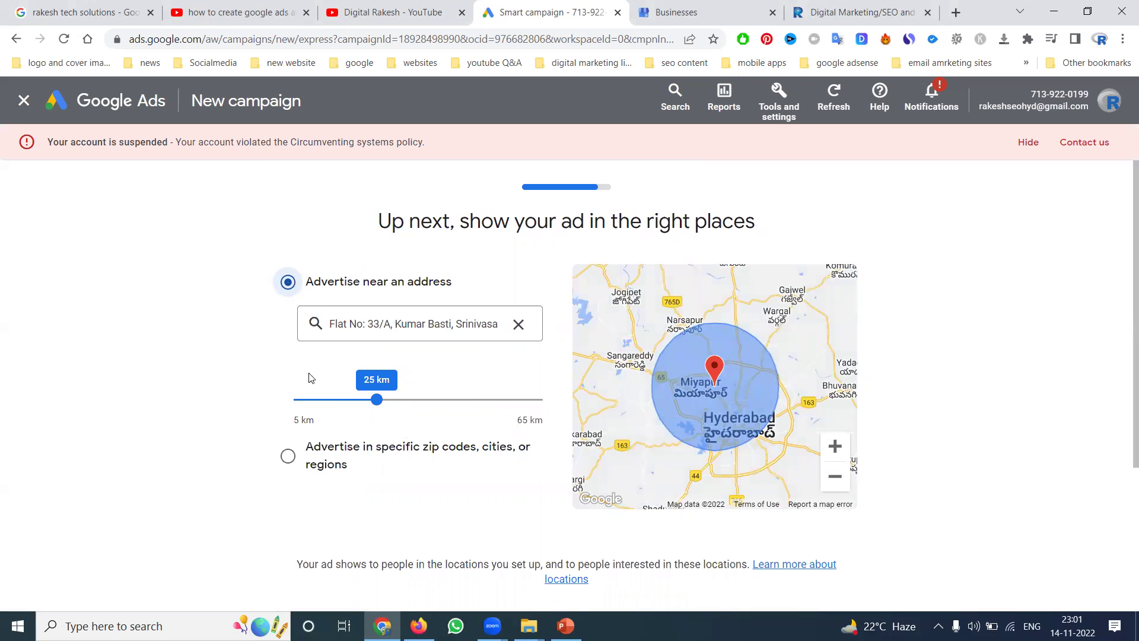
# Switch the targeting to specific zip codes, cities, or regions and remove all five preselected locations
pyautogui.click(357, 449)
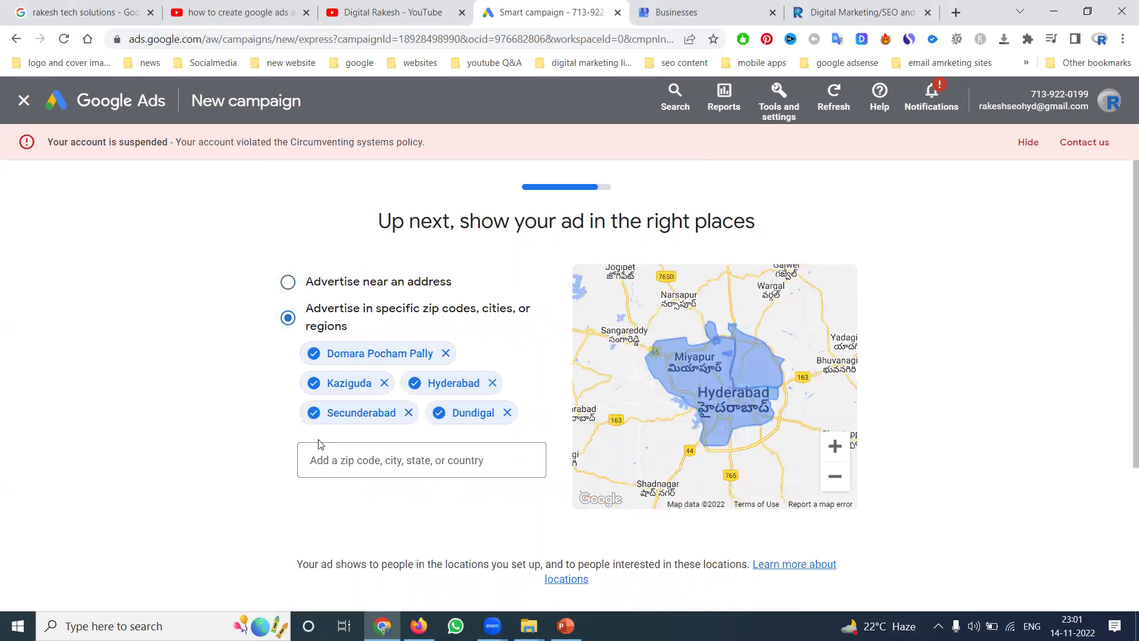
pyautogui.click(384, 382)
pyautogui.click(445, 353)
pyautogui.click(391, 353)
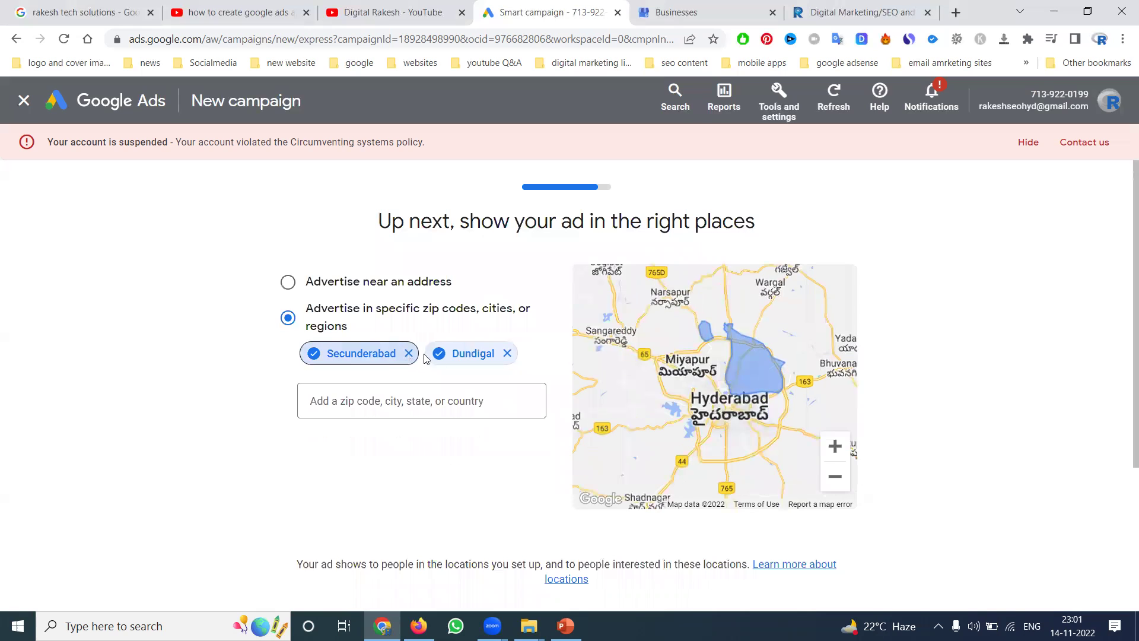
pyautogui.click(408, 353)
pyautogui.click(382, 353)
# Add the postal codes 500090 and 500072 as target locations
pyautogui.click(398, 374)
pyautogui.write('500090')
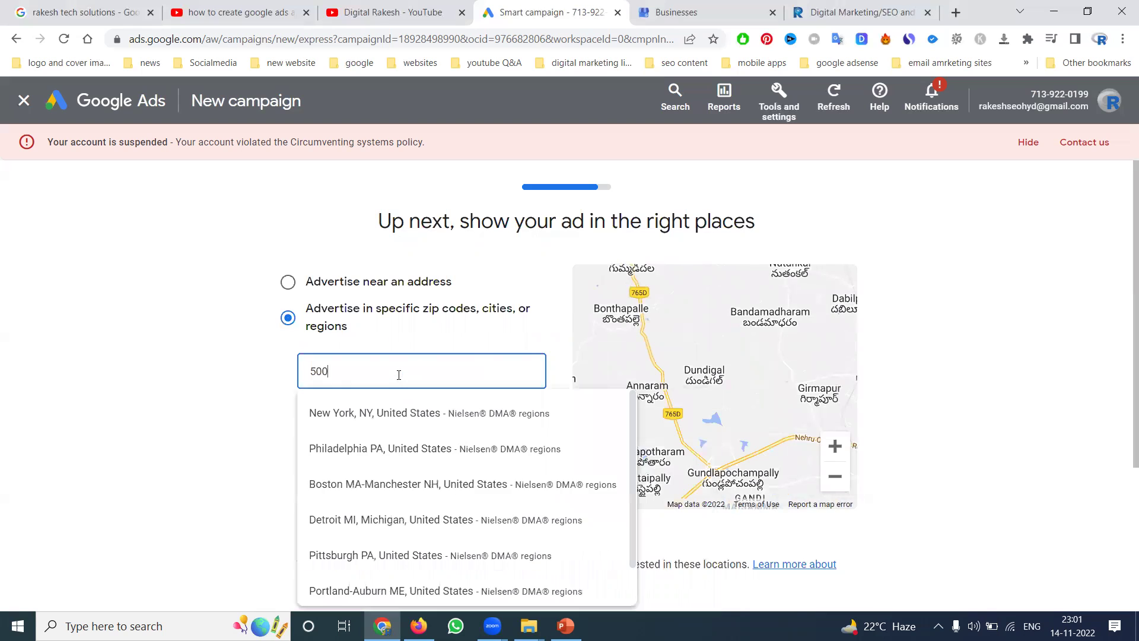
pyautogui.click(392, 406)
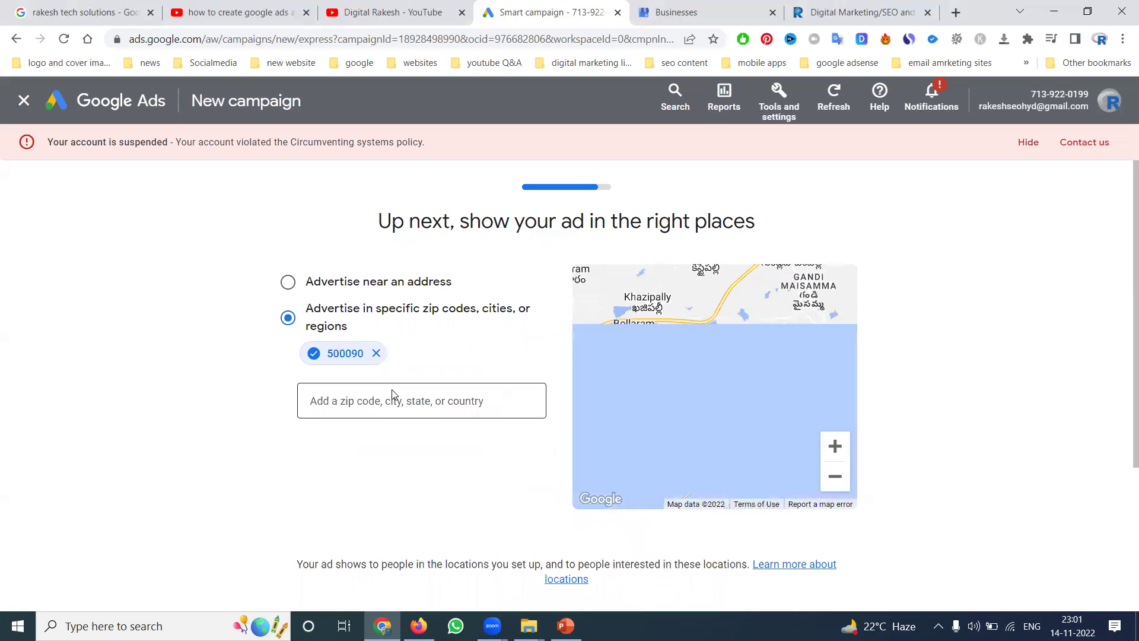
pyautogui.write('500072')
pyautogui.click(374, 441)
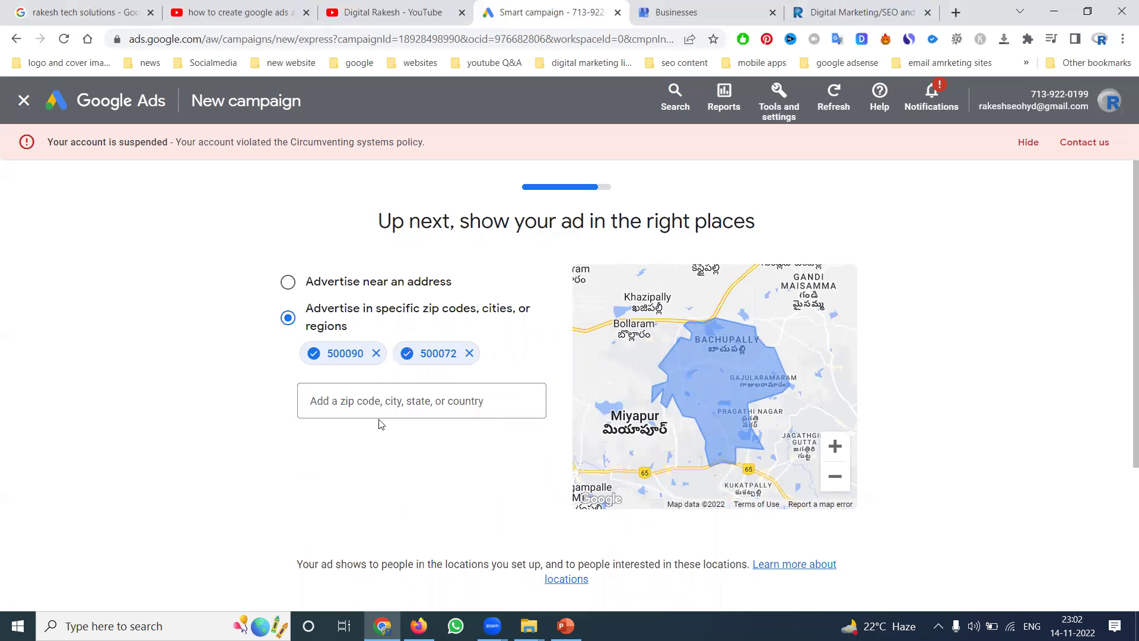
# Try to find "kukatpally" and "miyapur" as target locations, and clear each search
pyautogui.click(385, 406)
pyautogui.write('kuka')
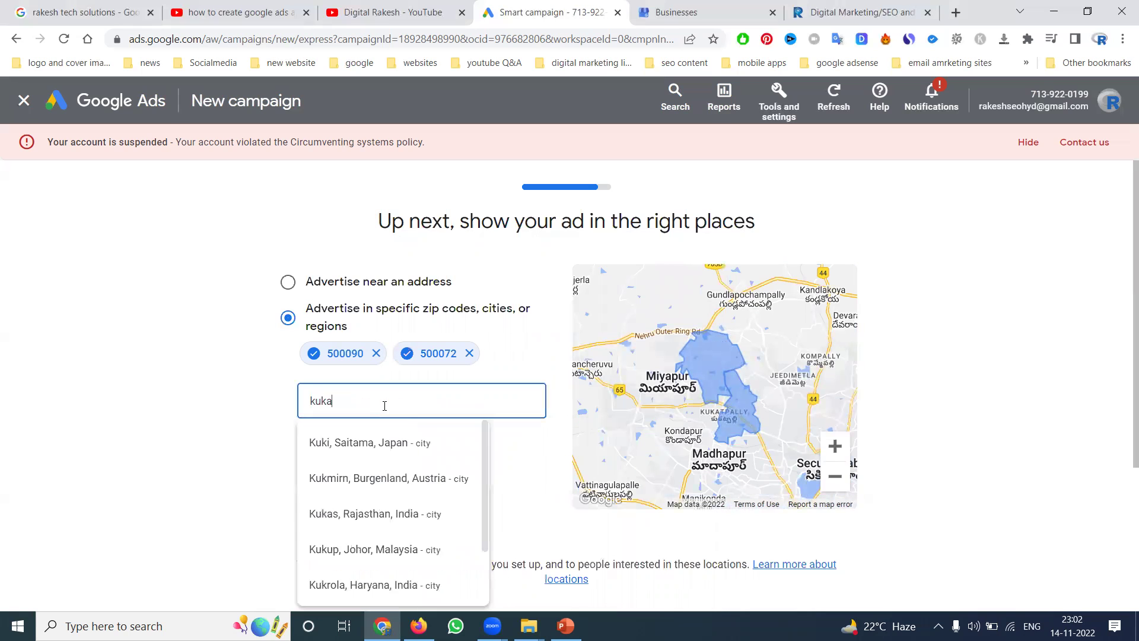
pyautogui.write('tpal')
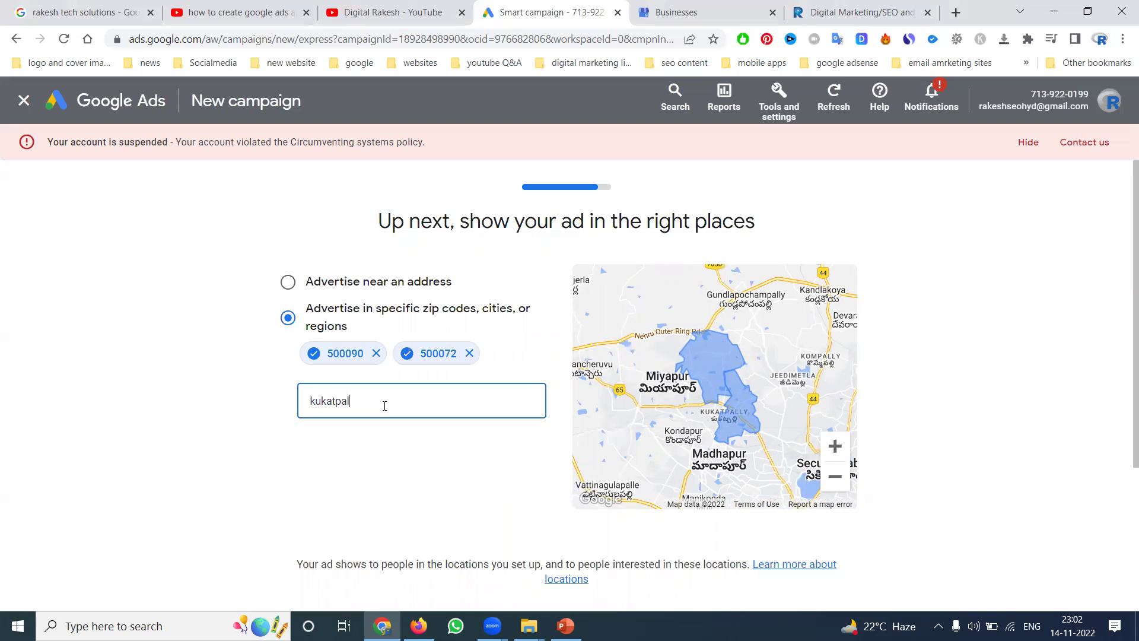
pyautogui.write('ly')
pyautogui.doubleClick(384, 406)
pyautogui.press('BackSpace')
pyautogui.write('mi')
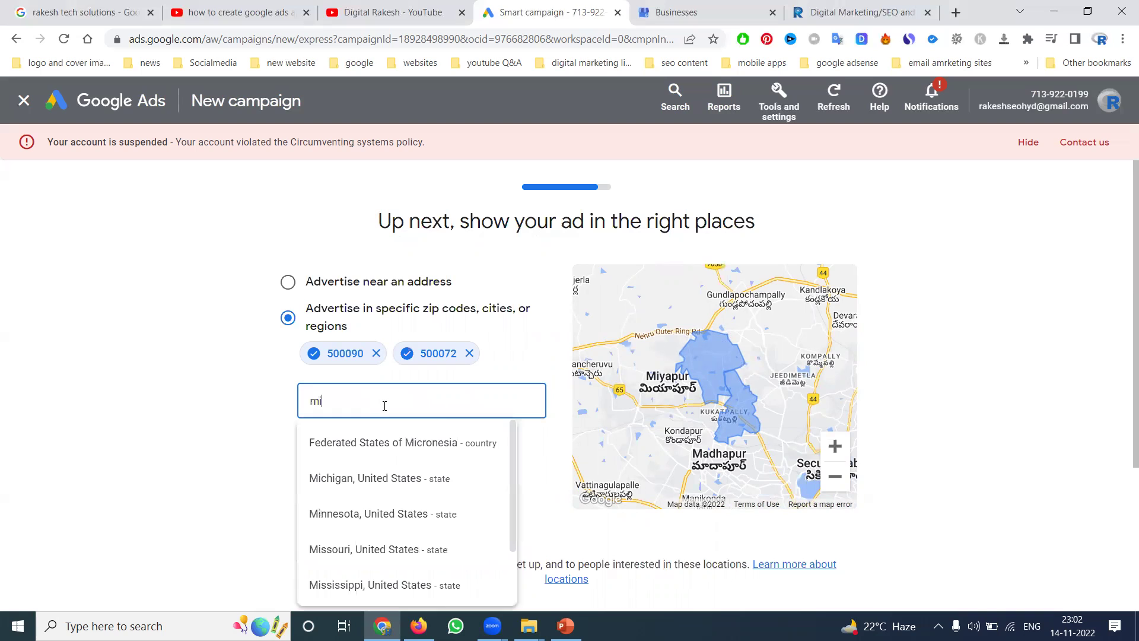
pyautogui.write('yapur')
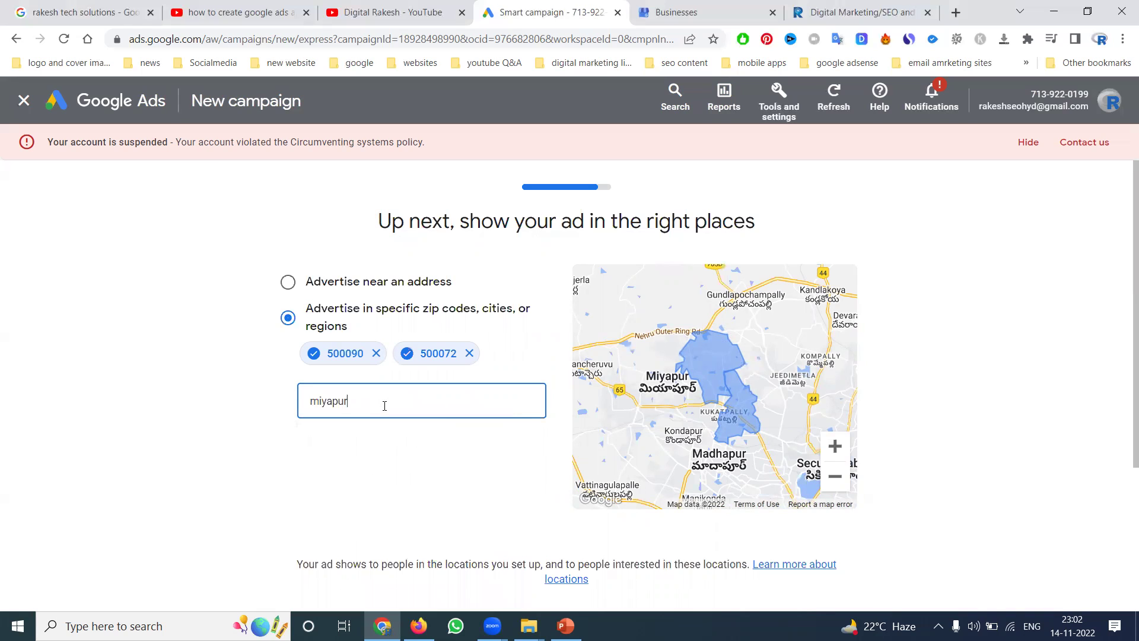
pyautogui.doubleClick(384, 405)
pyautogui.press('BackSpace')
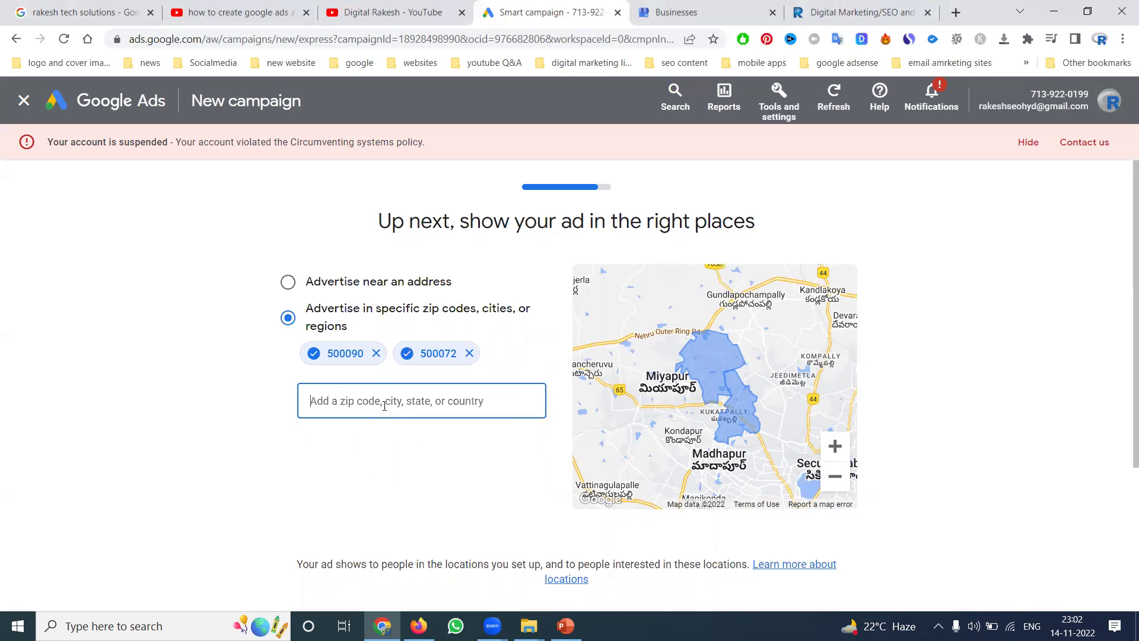
# Add the postal codes 500018 and 500080 as target locations
pyautogui.write('5000')
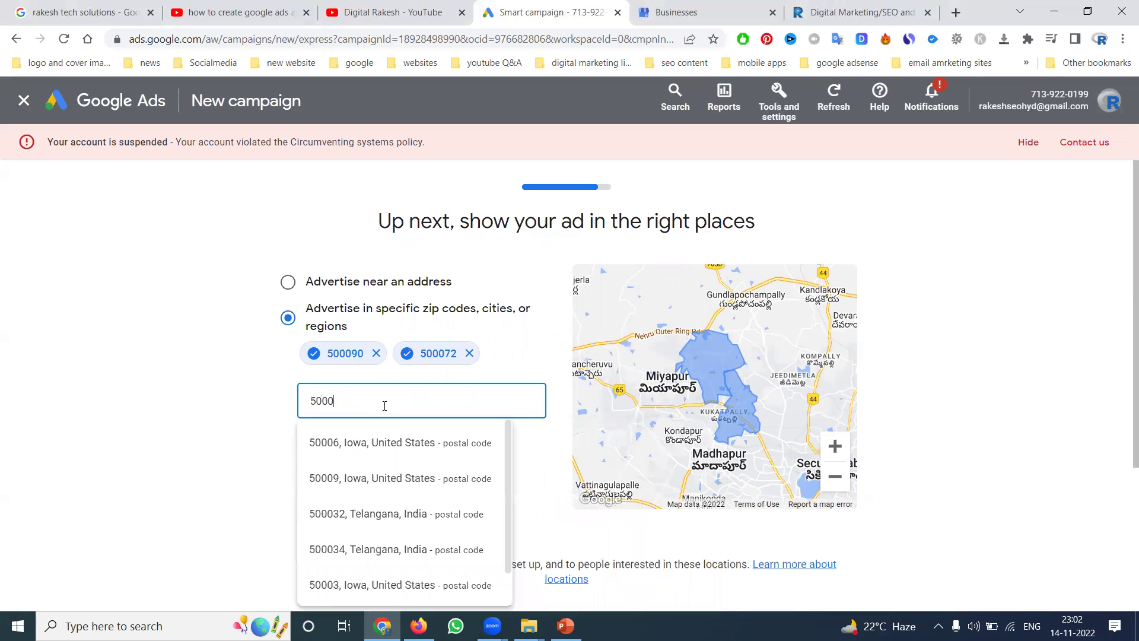
pyautogui.write('18')
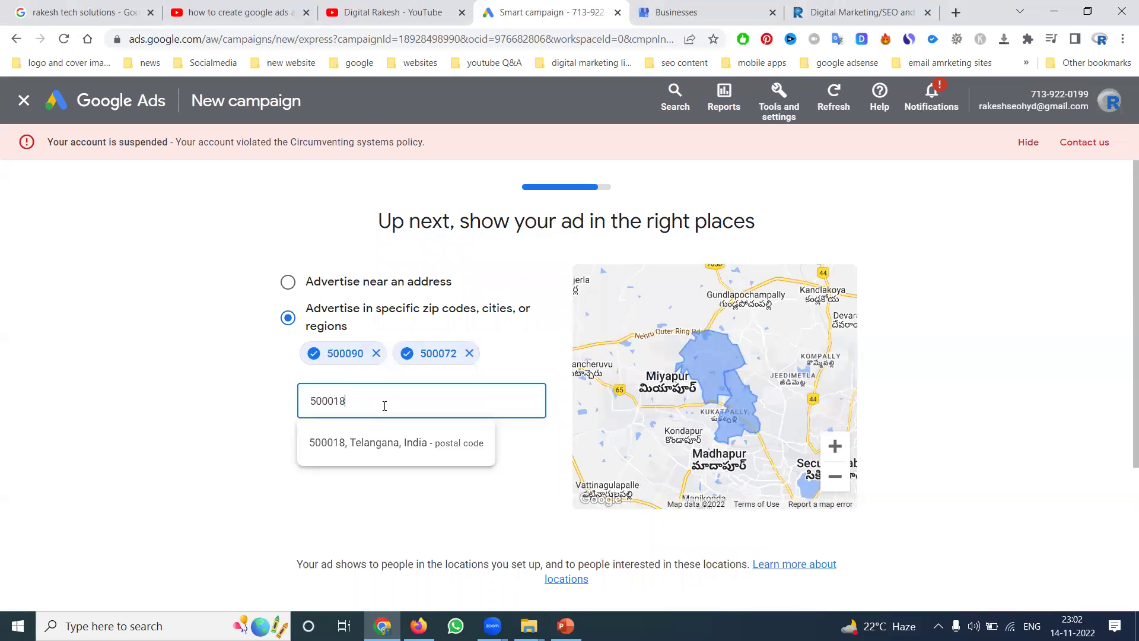
pyautogui.click(385, 451)
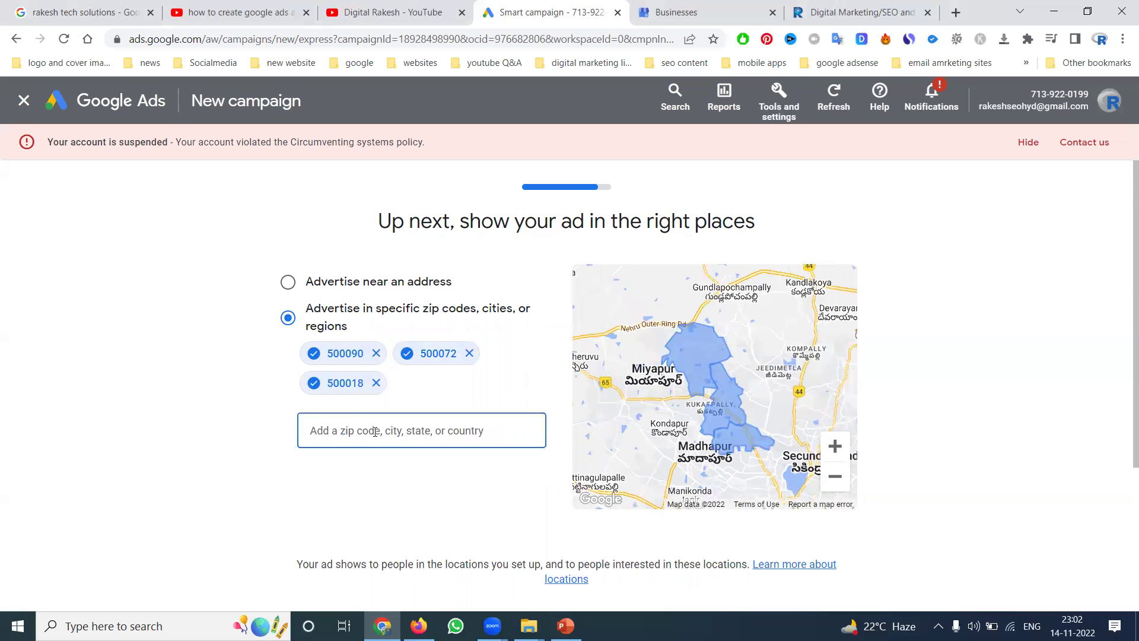
pyautogui.write('500080')
pyautogui.click(373, 472)
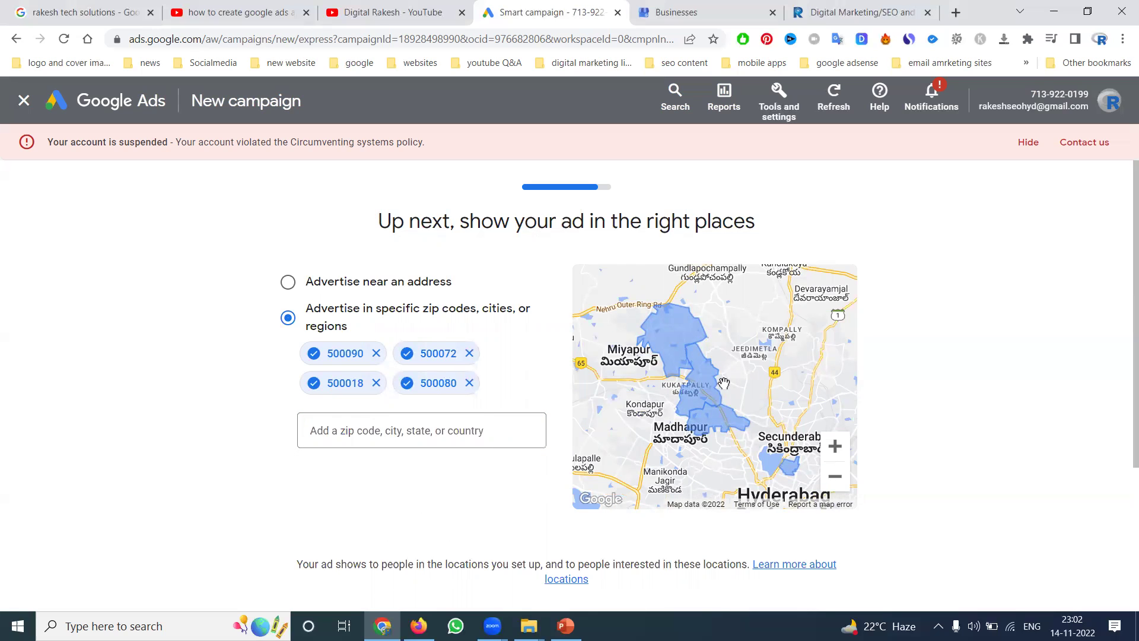
# Add the postal code 500091 as a target location and inspect the covered areas on the map
pyautogui.click(445, 431)
pyautogui.write('500091')
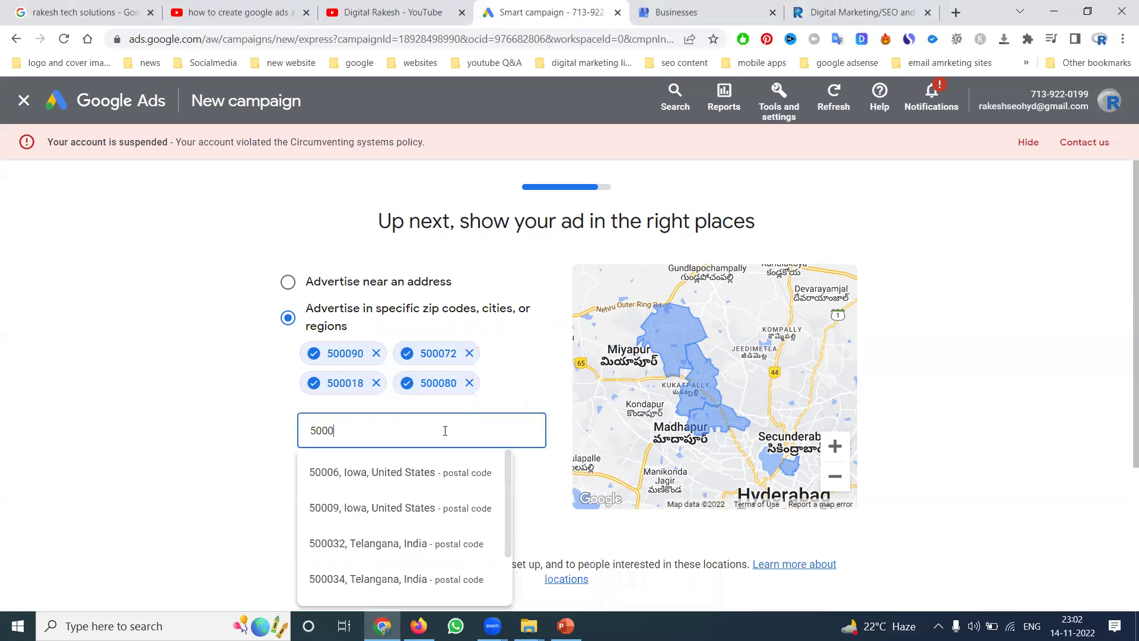
pyautogui.click(392, 474)
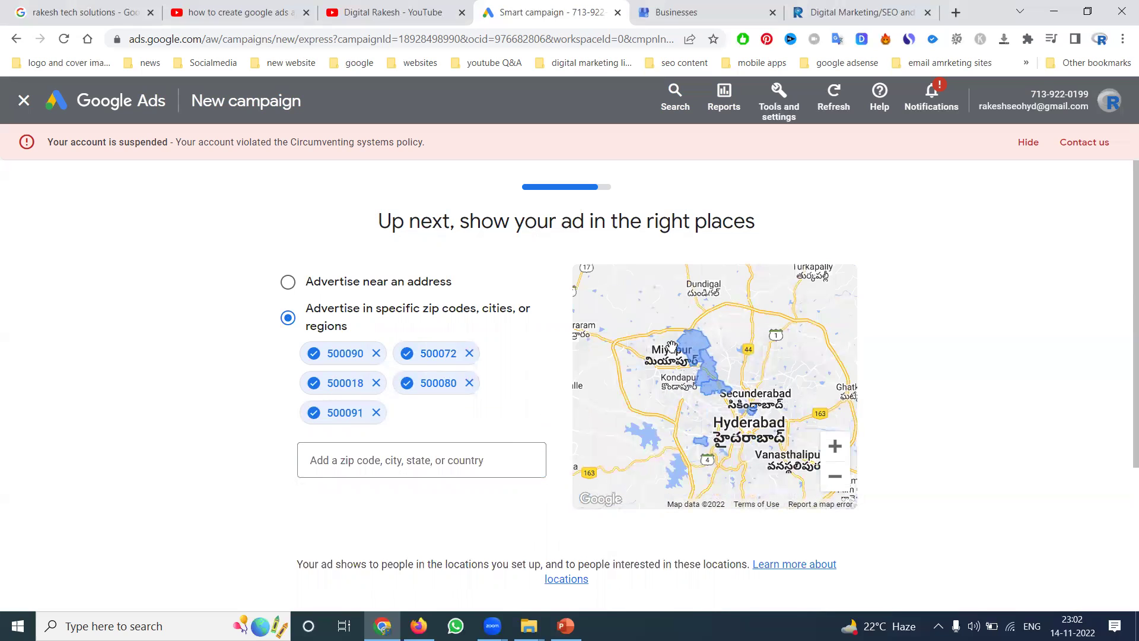
pyautogui.scroll(-2, 714, 397)
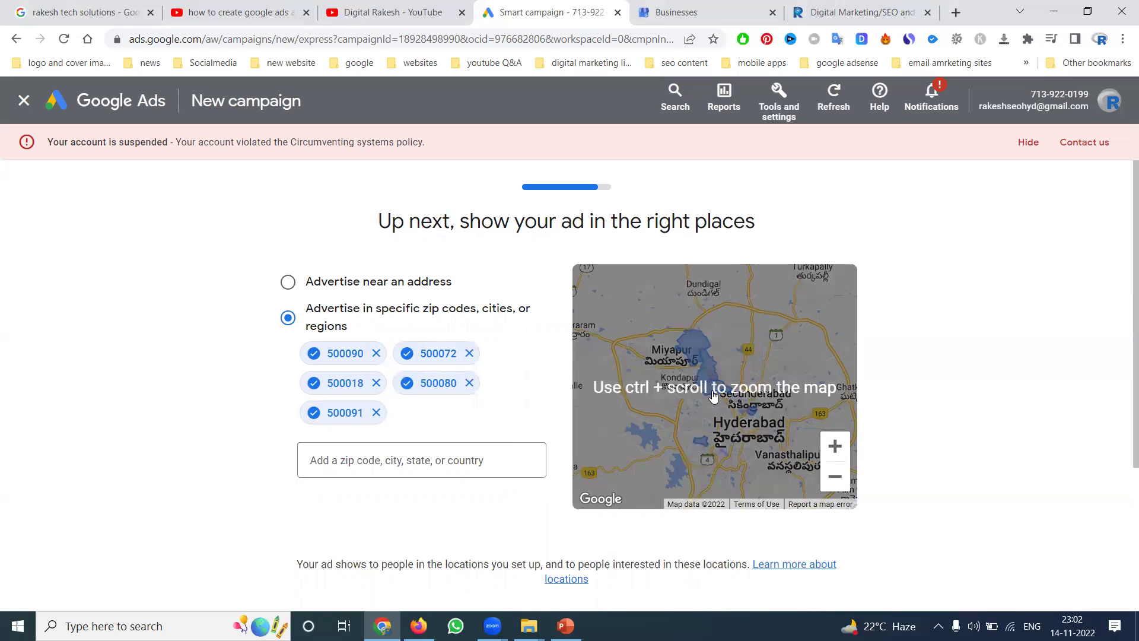
pyautogui.click(835, 446)
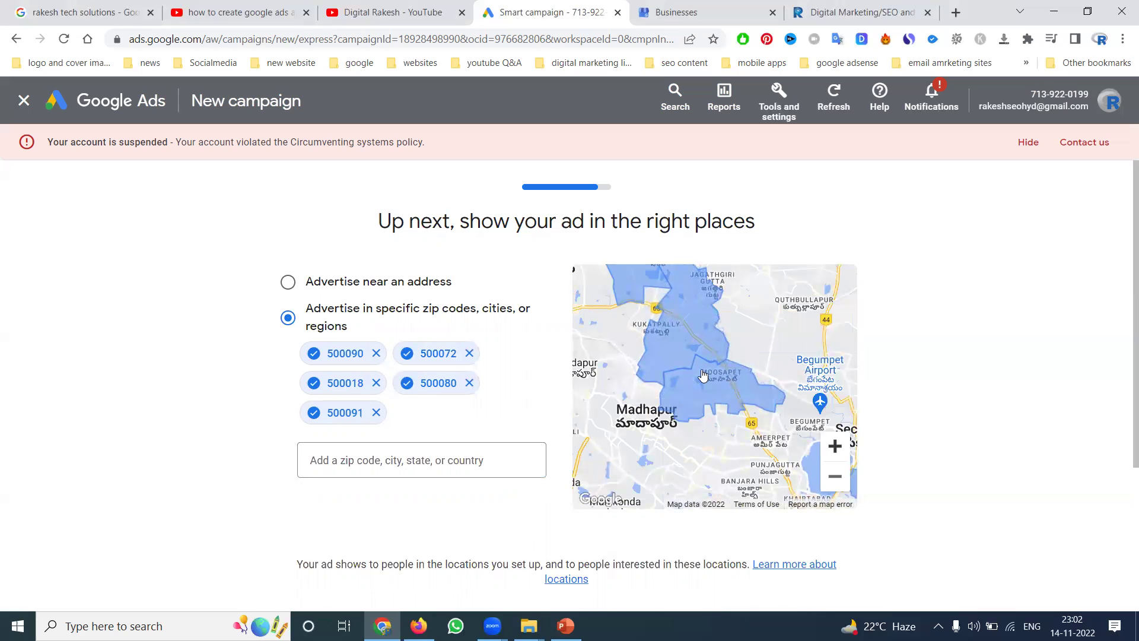
pyautogui.scroll(2, 676, 363)
# Switch the targeting back to advertising near the business address, try a 5 km radius, and set the radius to 9 km
pyautogui.click(367, 284)
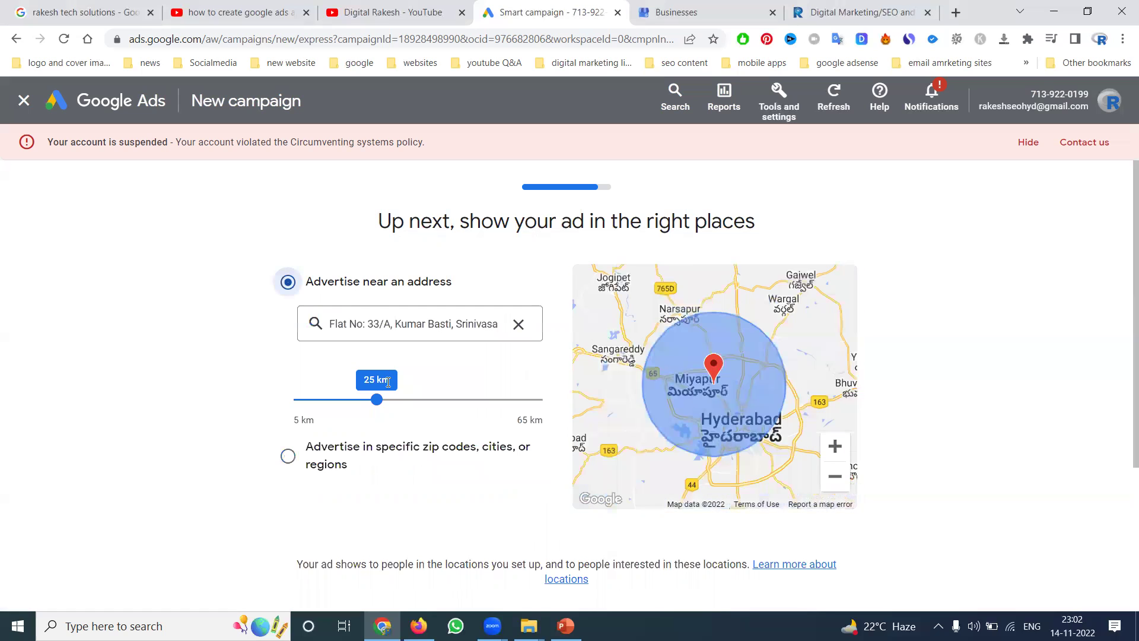
pyautogui.moveTo(377, 401); pyautogui.dragTo(262, 409)
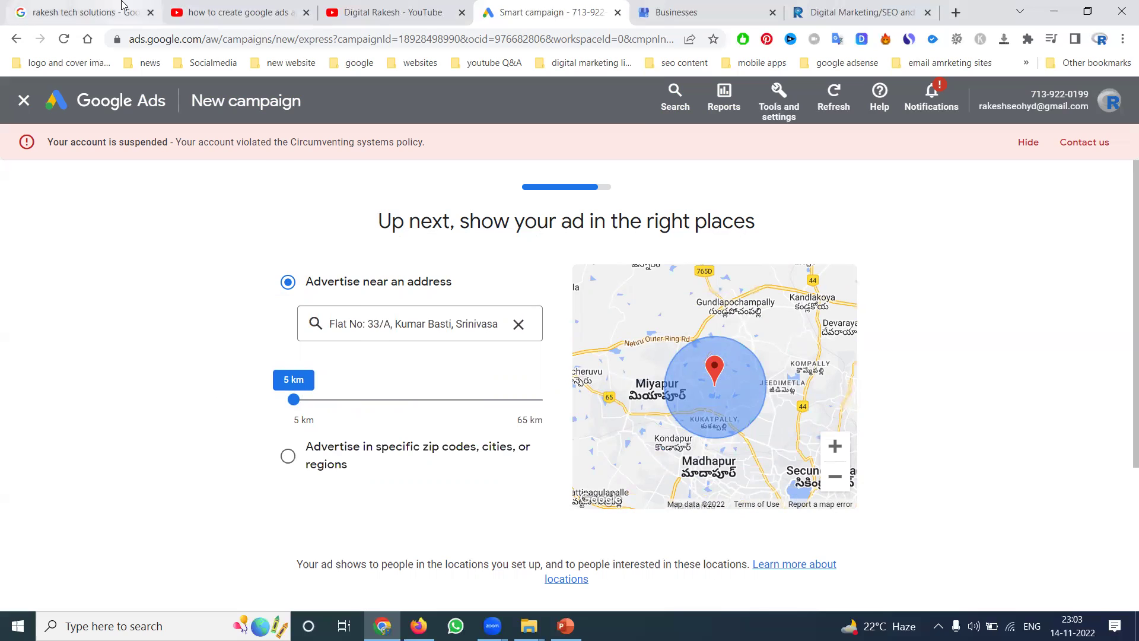
pyautogui.click(66, 12)
pyautogui.click(579, 8)
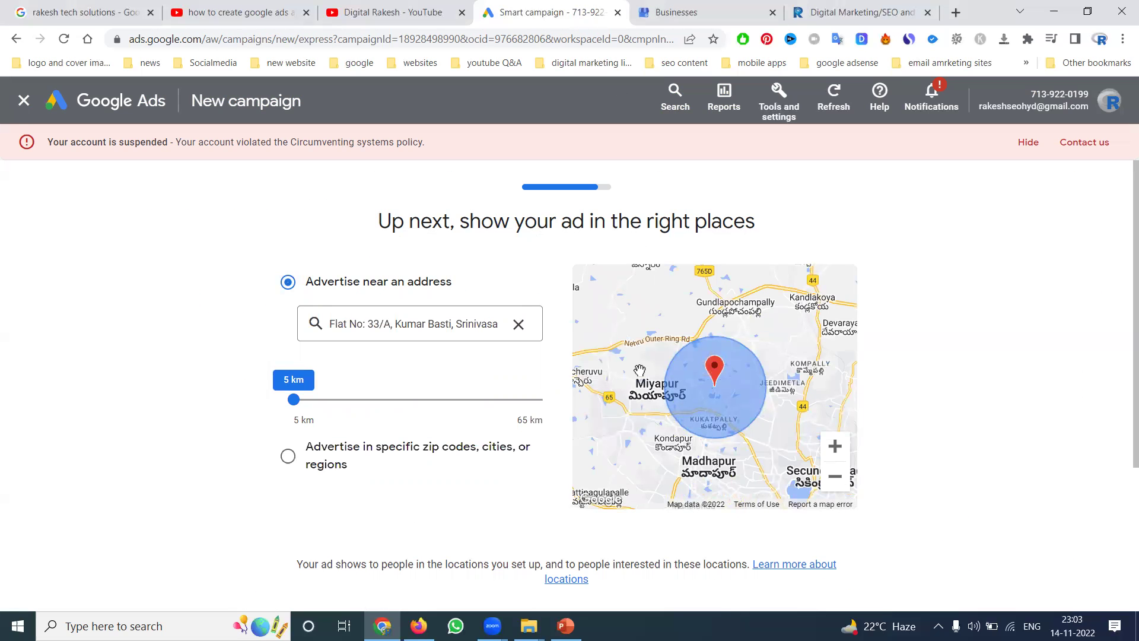
pyautogui.scroll(-3, 552, 503)
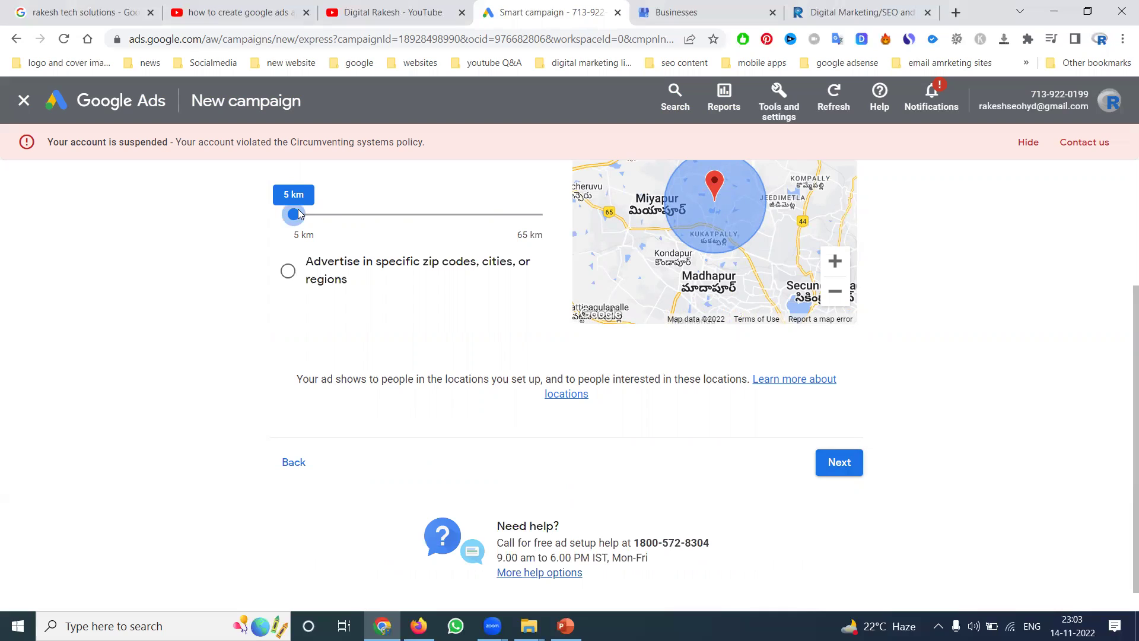
pyautogui.moveTo(298, 214); pyautogui.dragTo(311, 216)
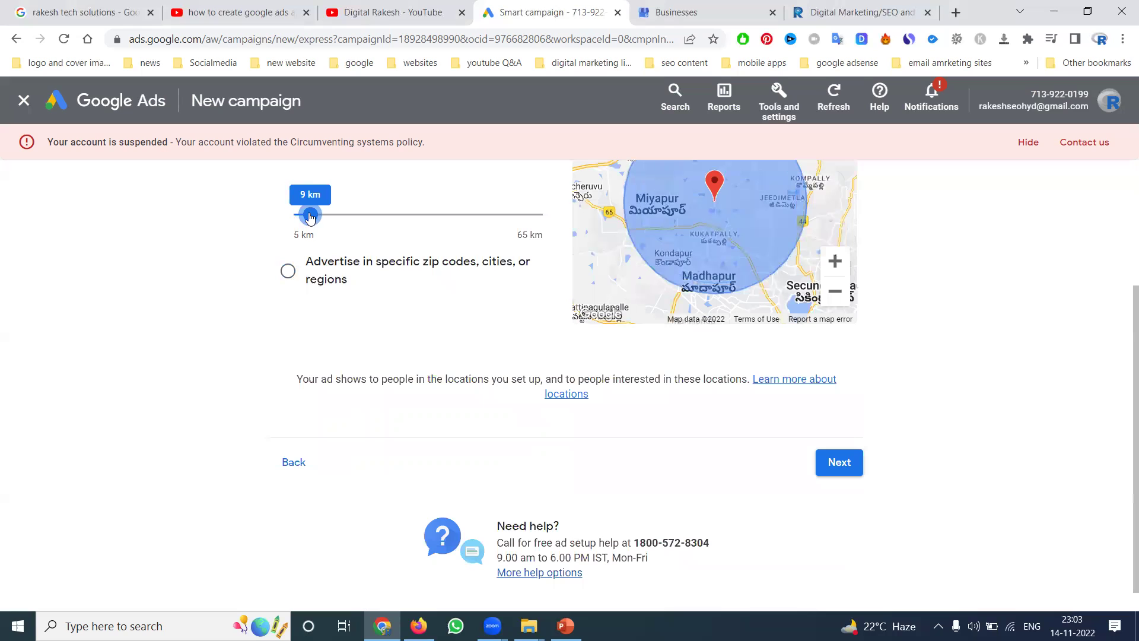
# Accept the location targeting, choose to enter an own budget, and try daily averages of ₹526 and ₹500
pyautogui.click(838, 462)
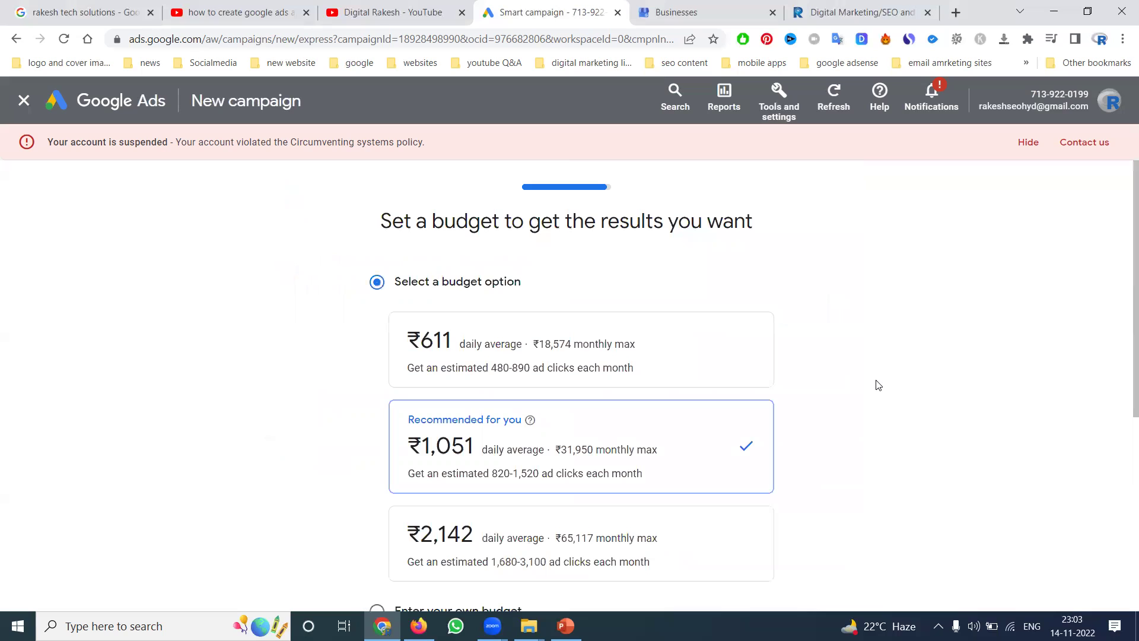
pyautogui.scroll(-2, 878, 385)
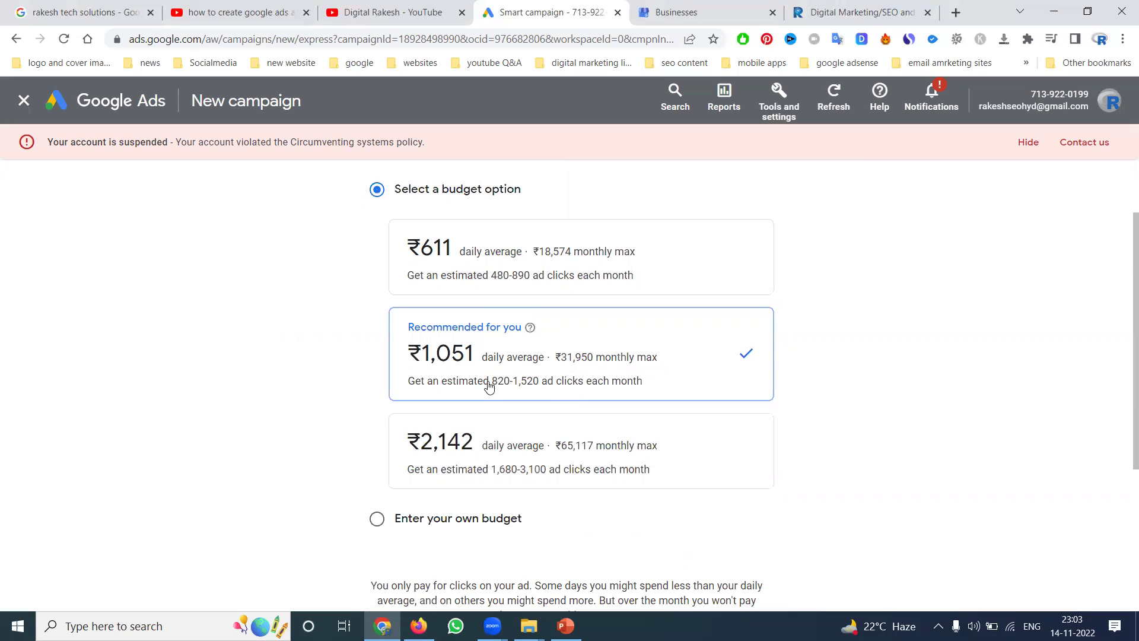
pyautogui.scroll(-2, 463, 403)
pyautogui.click(377, 424)
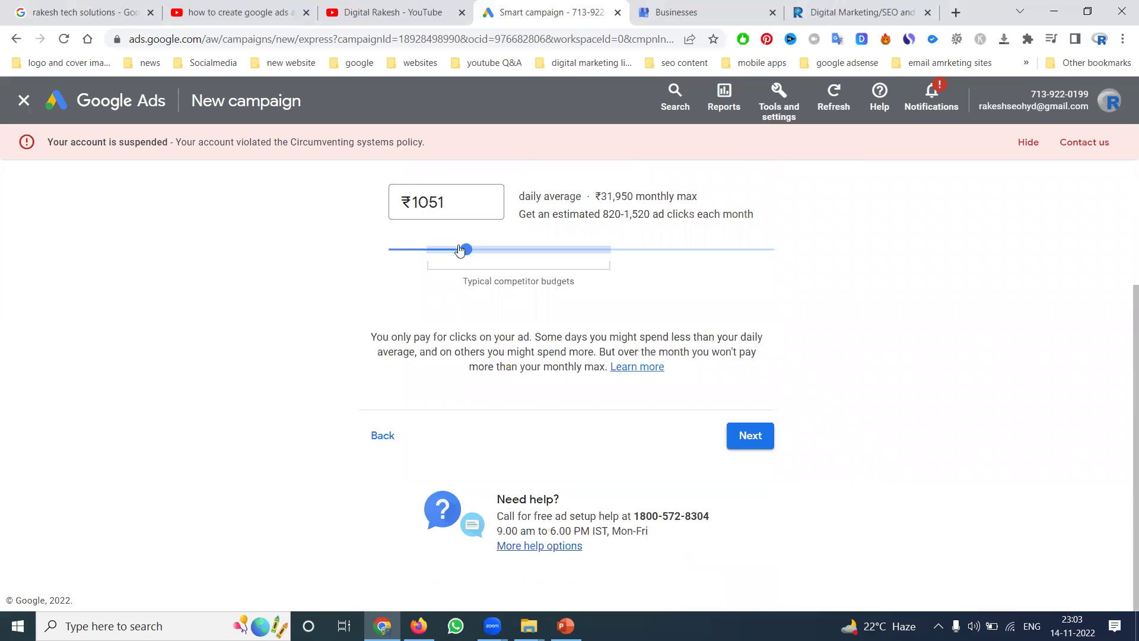
pyautogui.moveTo(463, 248); pyautogui.dragTo(428, 256)
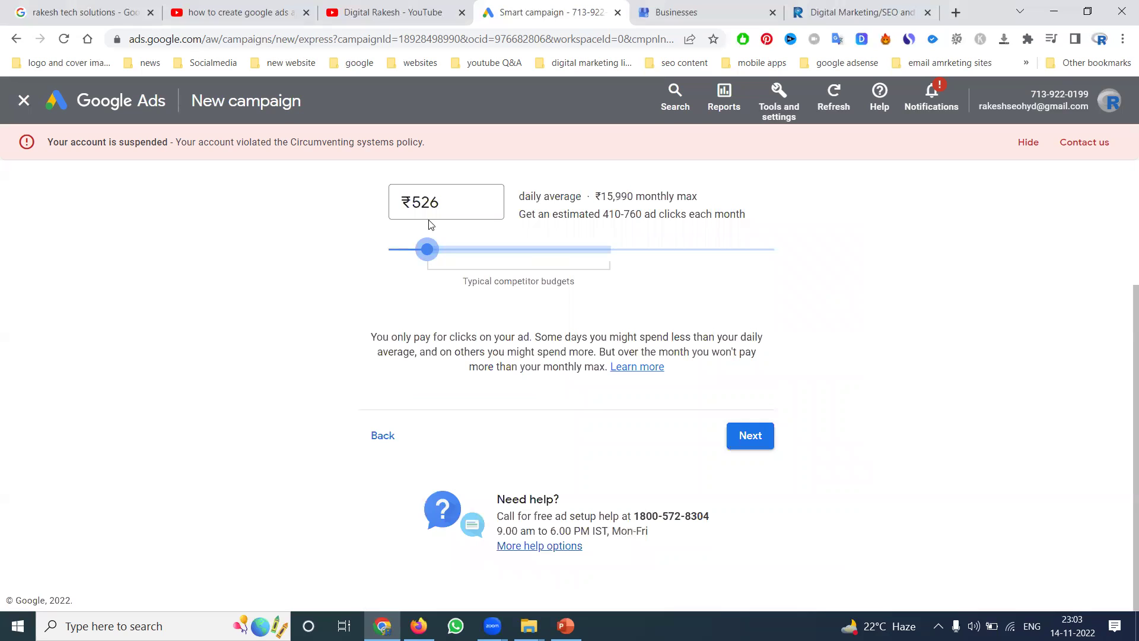
pyautogui.doubleClick(430, 211)
pyautogui.write('500')
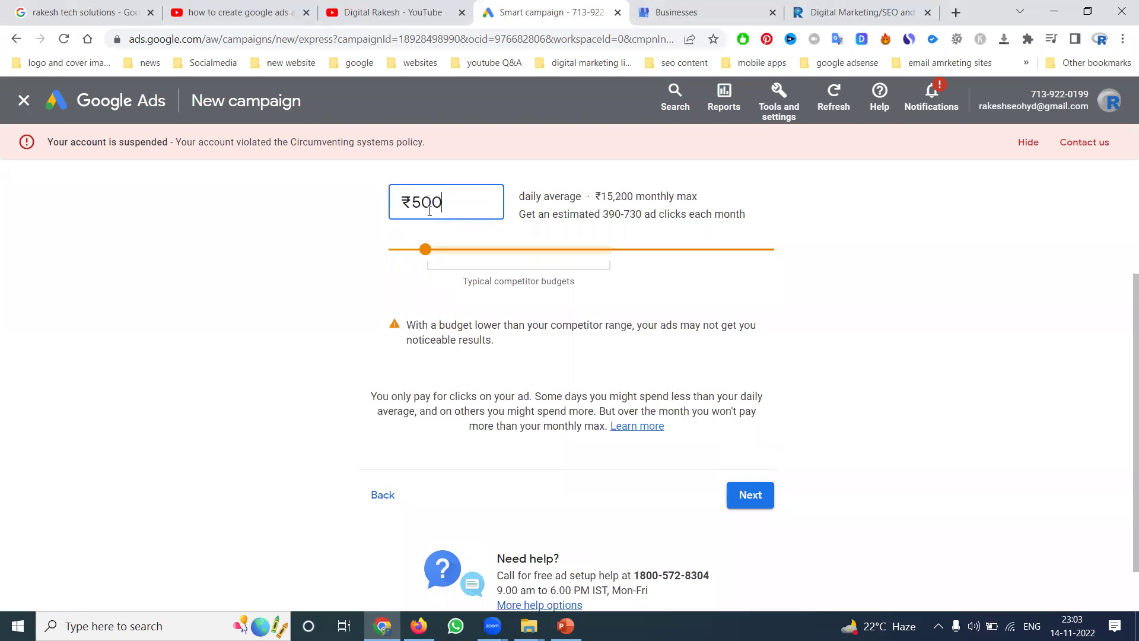
pyautogui.click(367, 298)
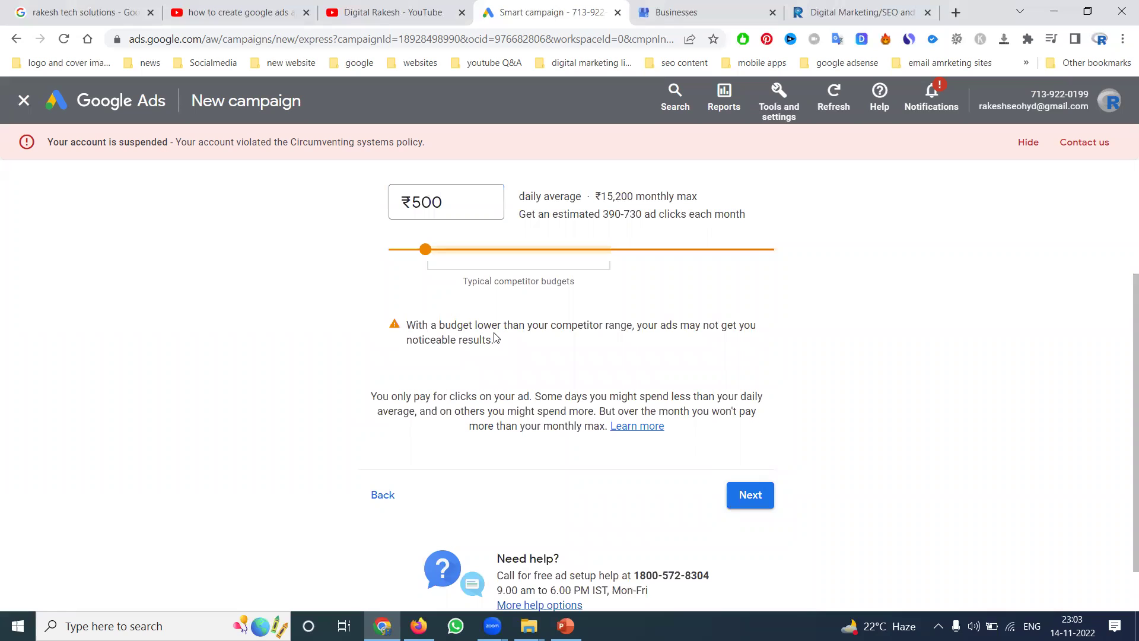
# Set the daily average budget to ₹520 and check its monthly maximum and estimated ad clicks
pyautogui.click(408, 201)
pyautogui.doubleClick(415, 201)
pyautogui.write('520')
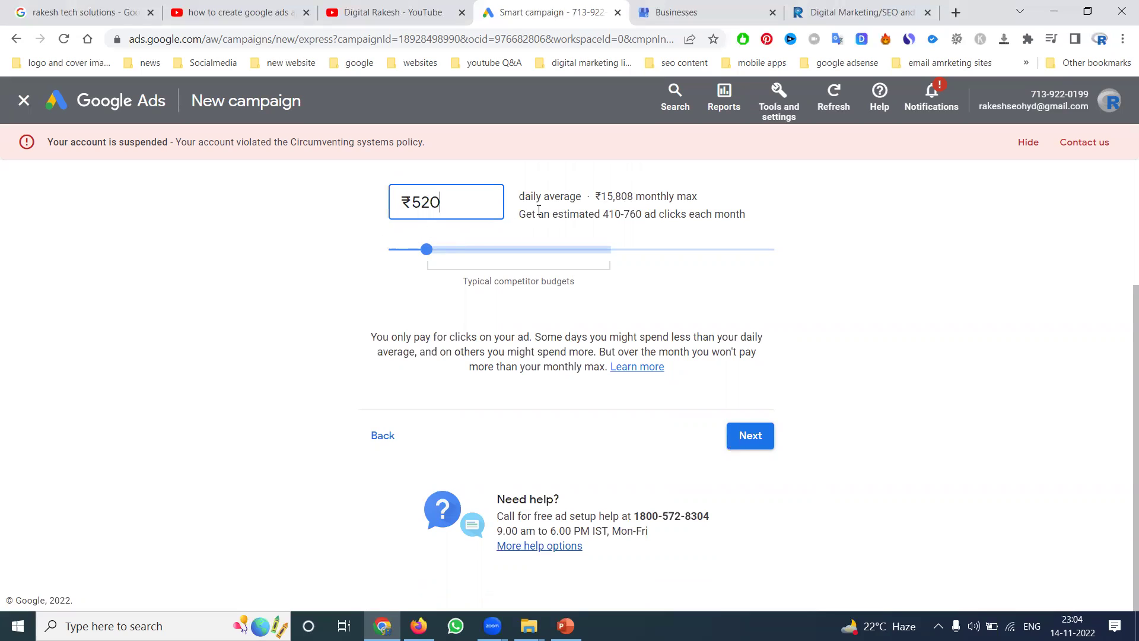
pyautogui.moveTo(593, 196); pyautogui.dragTo(719, 203)
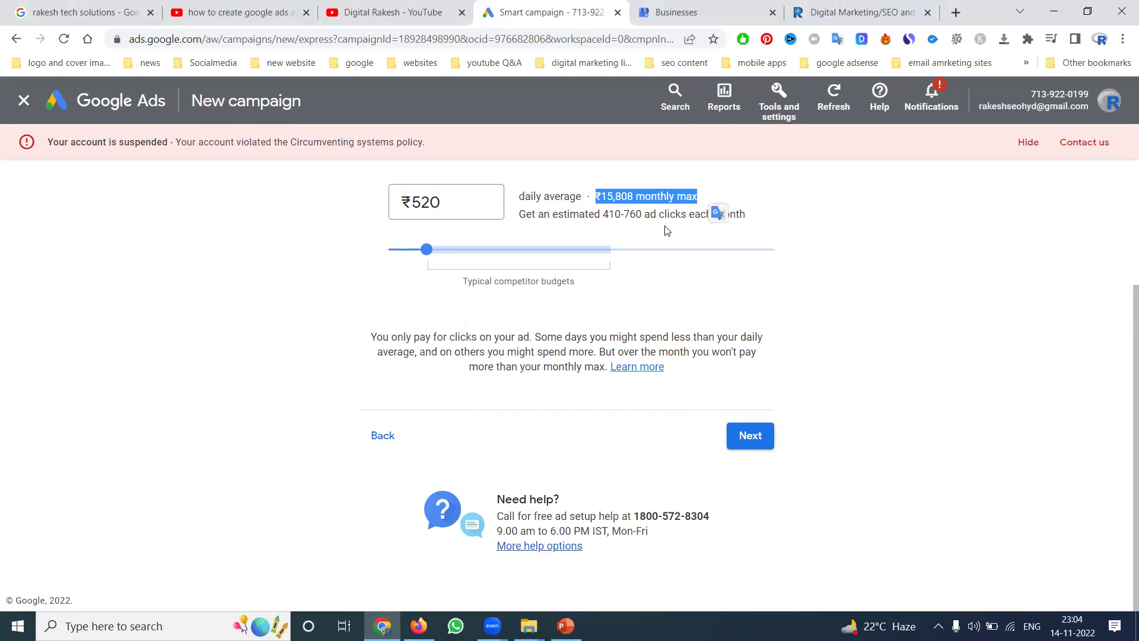
pyautogui.click(638, 215)
pyautogui.moveTo(605, 217); pyautogui.dragTo(743, 219)
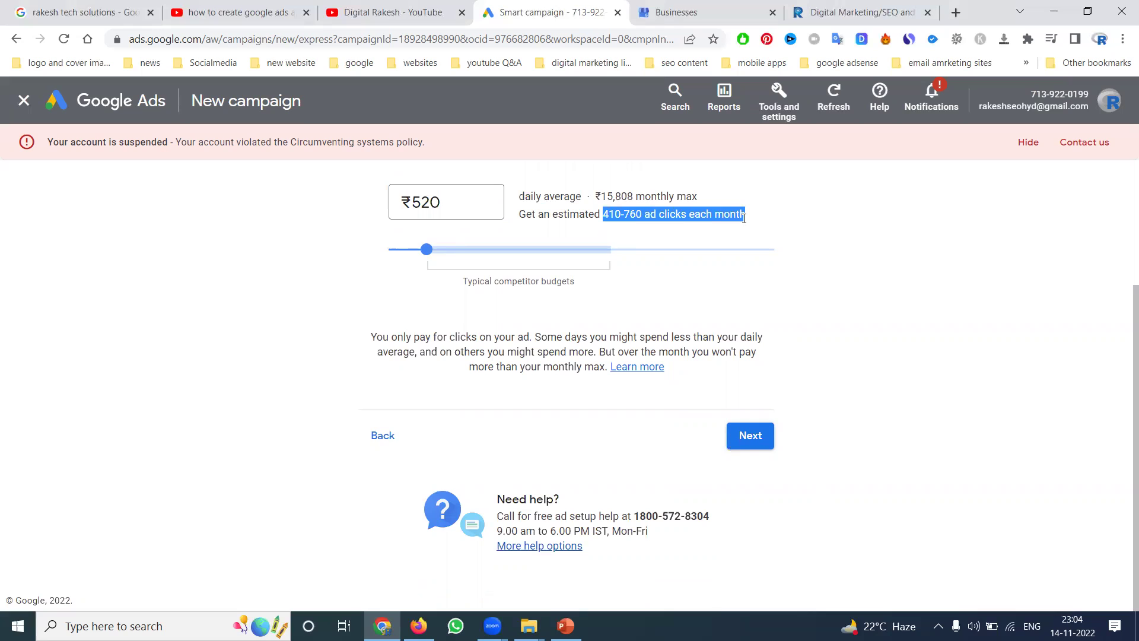
# Try a daily average budget of ₹1500, check its estimated monthly clicks, and set the budget back to ₹520
pyautogui.doubleClick(451, 197)
pyautogui.write('1500')
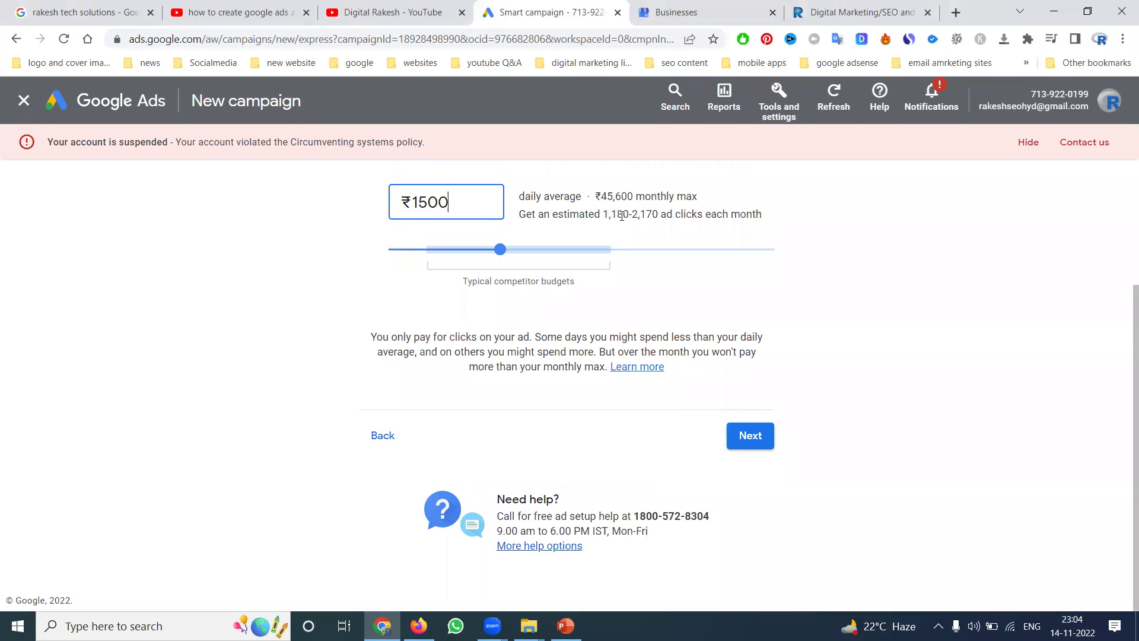
pyautogui.moveTo(595, 196); pyautogui.dragTo(656, 219)
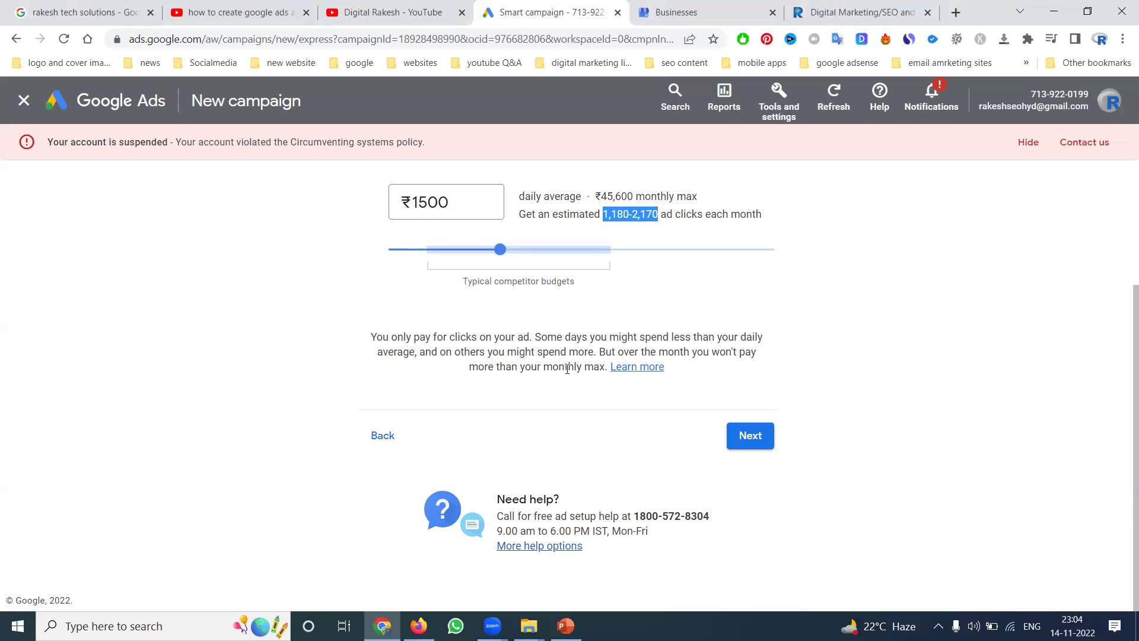
pyautogui.click(696, 217)
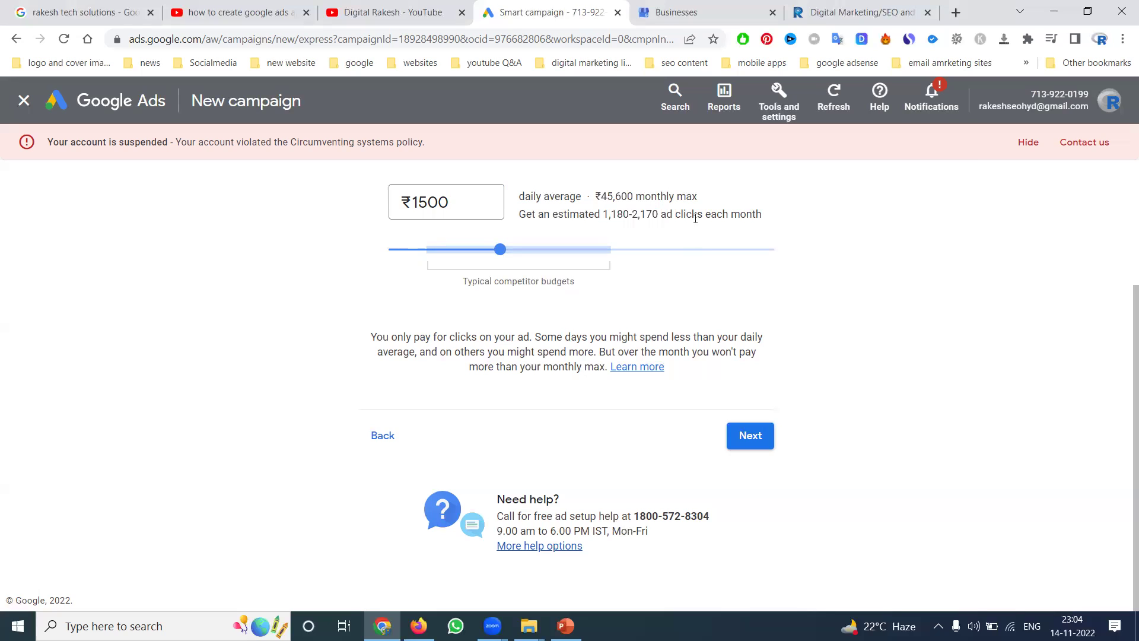
pyautogui.moveTo(604, 213); pyautogui.dragTo(777, 212)
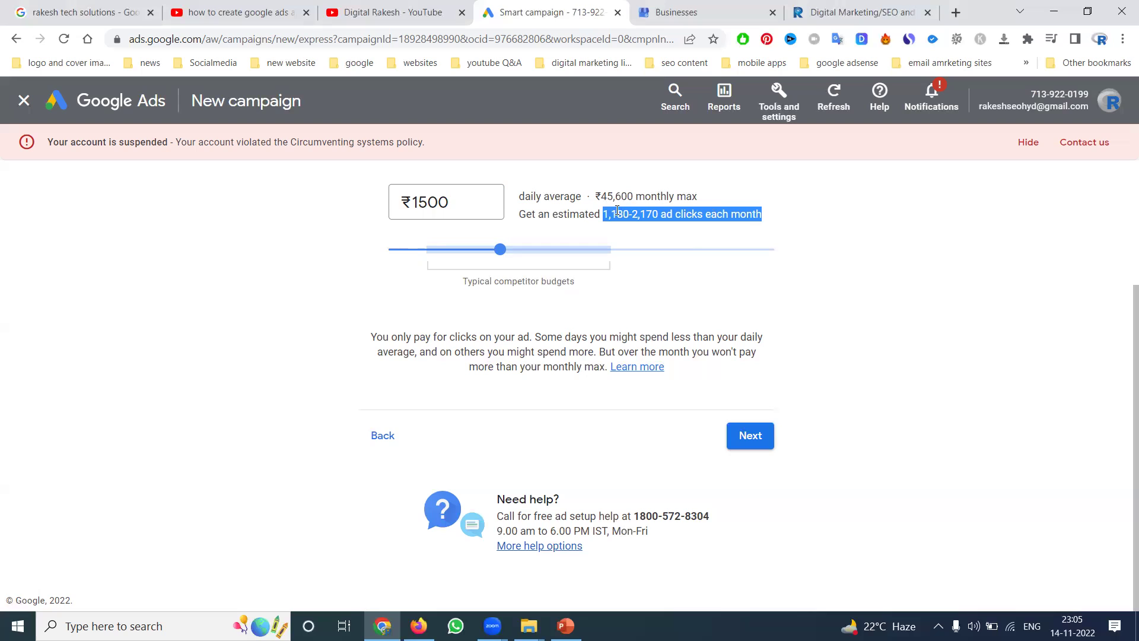
pyautogui.moveTo(600, 212); pyautogui.dragTo(763, 218)
pyautogui.doubleClick(444, 205)
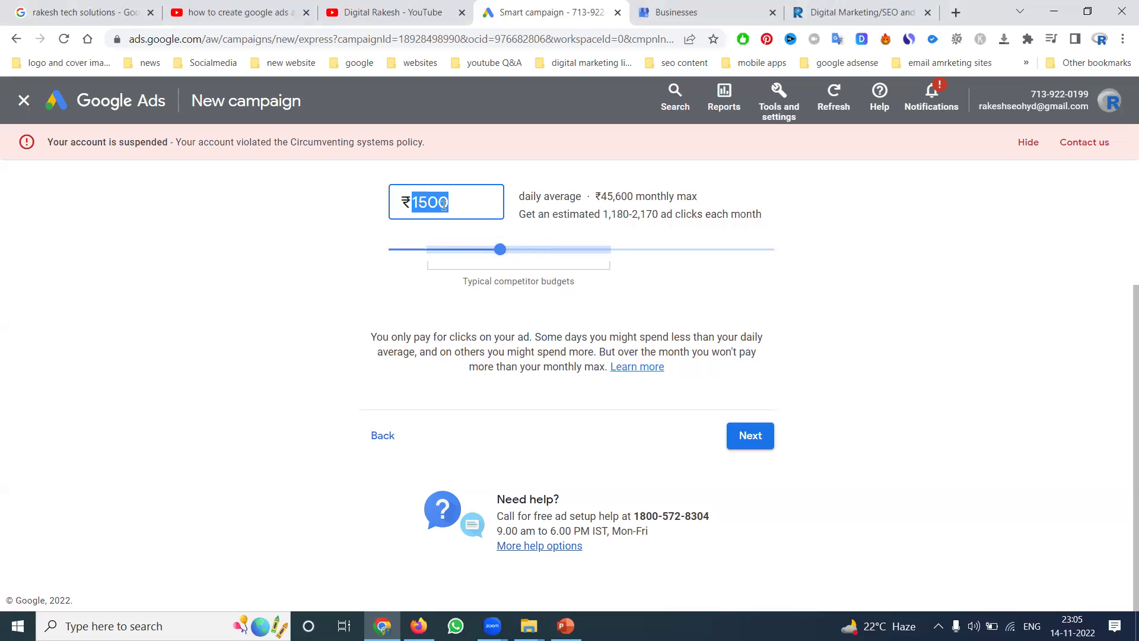
pyautogui.write('520')
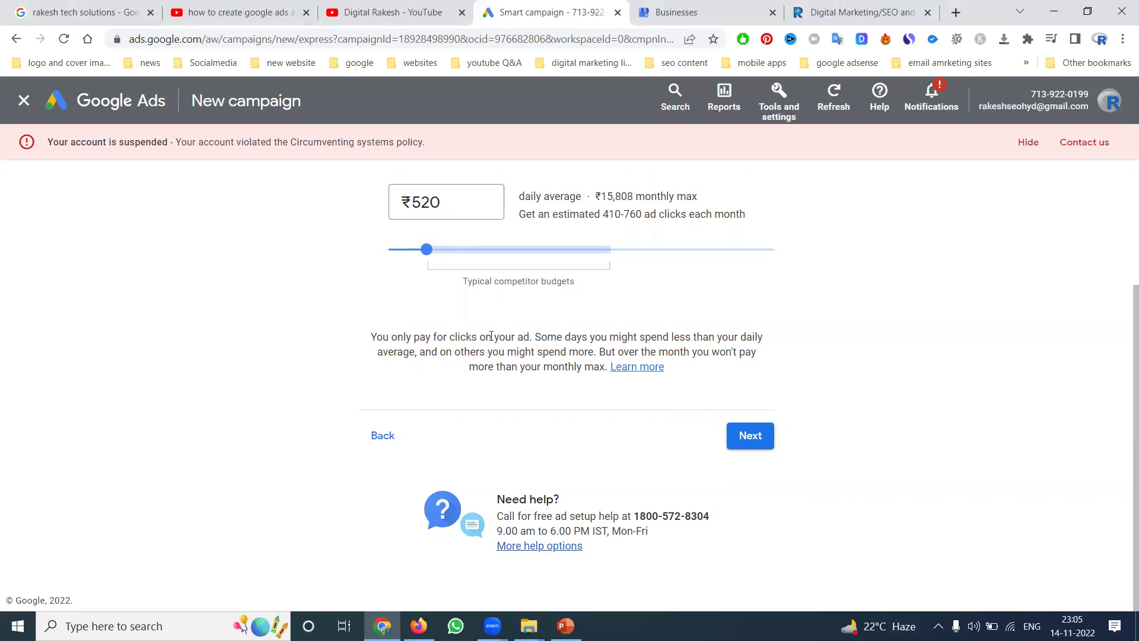
# Read the note on paying for clicks and its linked help article on costs and payments, and return to the campaign
pyautogui.moveTo(492, 337); pyautogui.dragTo(676, 366)
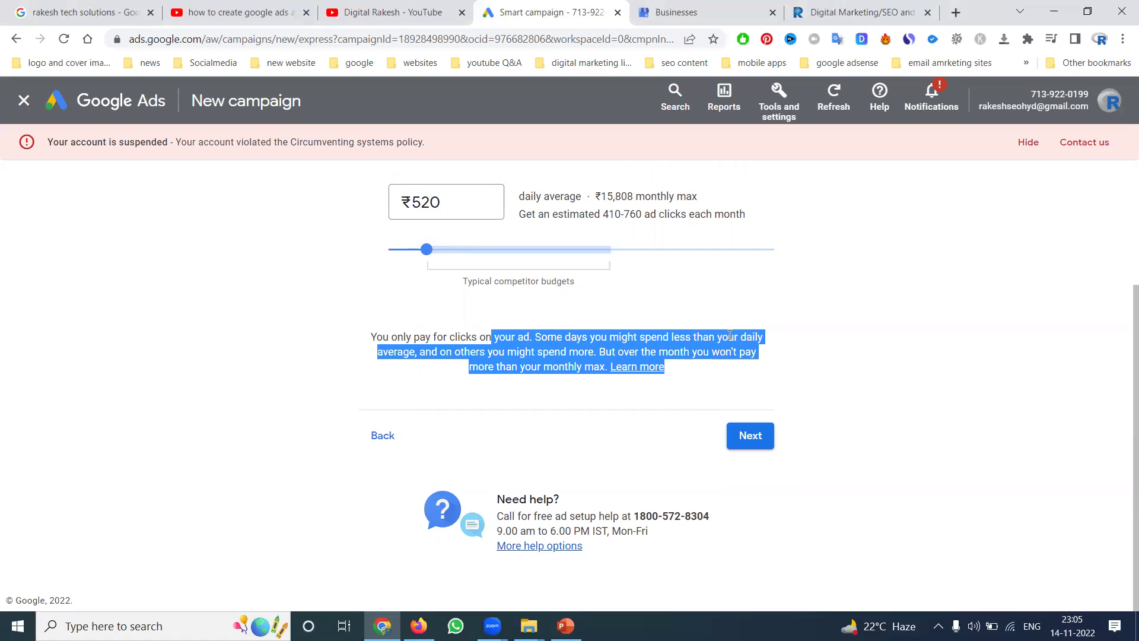
pyautogui.click(763, 380)
pyautogui.rightClick(656, 366)
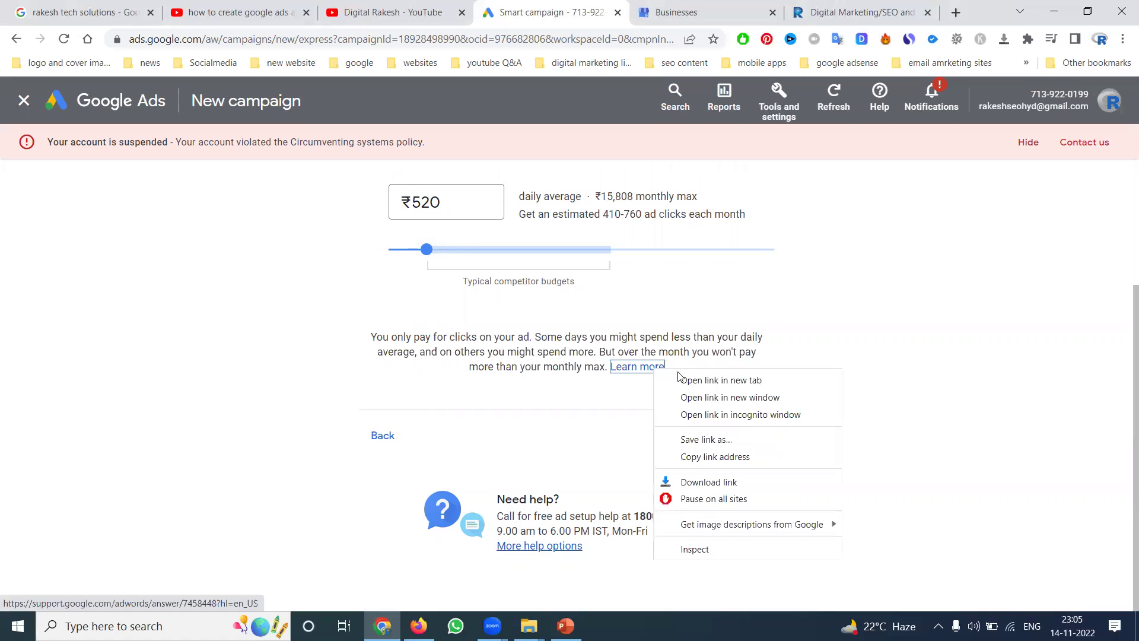
pyautogui.click(706, 378)
pyautogui.click(599, 6)
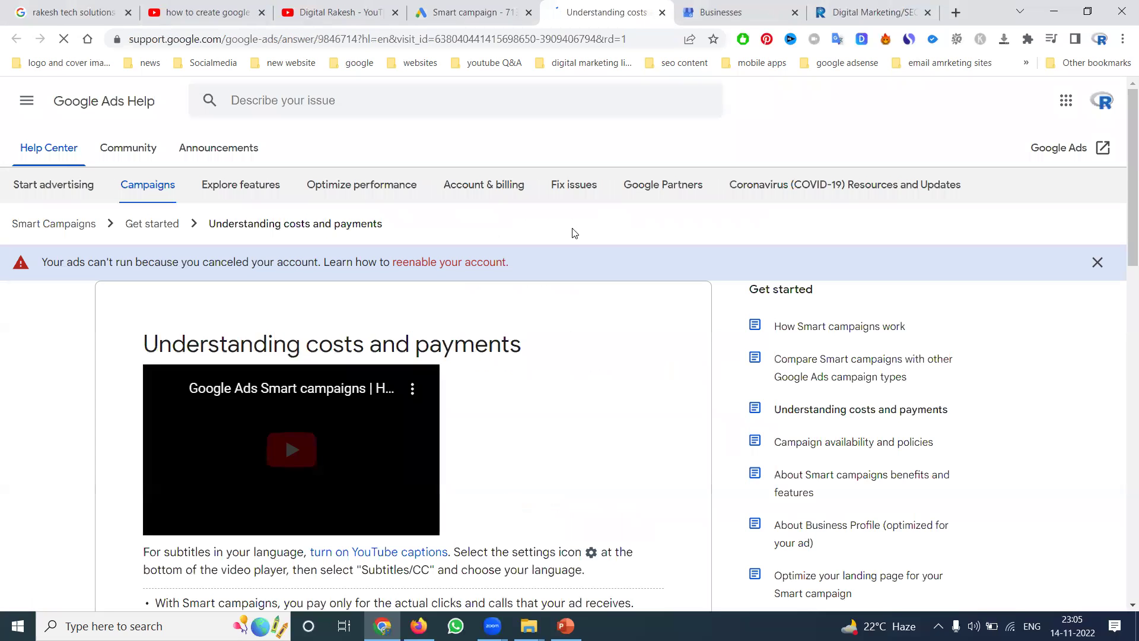
pyautogui.scroll(-1, 525, 295)
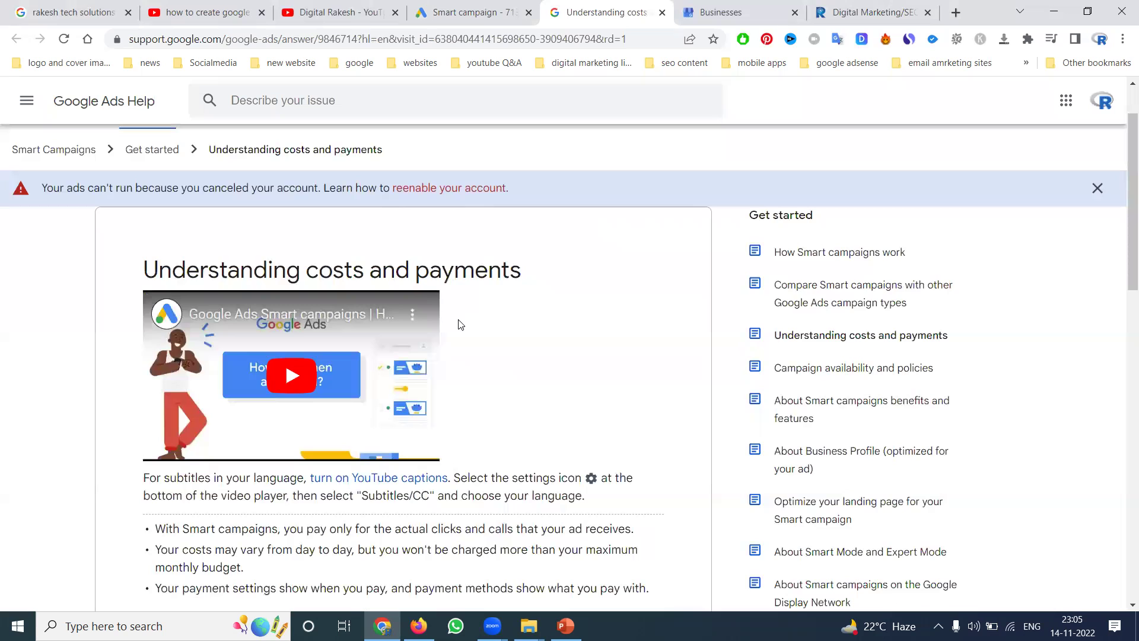
pyautogui.click(449, 15)
# Accept the budget and review the campaign summary, including ad text, locations, keyword themes and budget
pyautogui.click(750, 437)
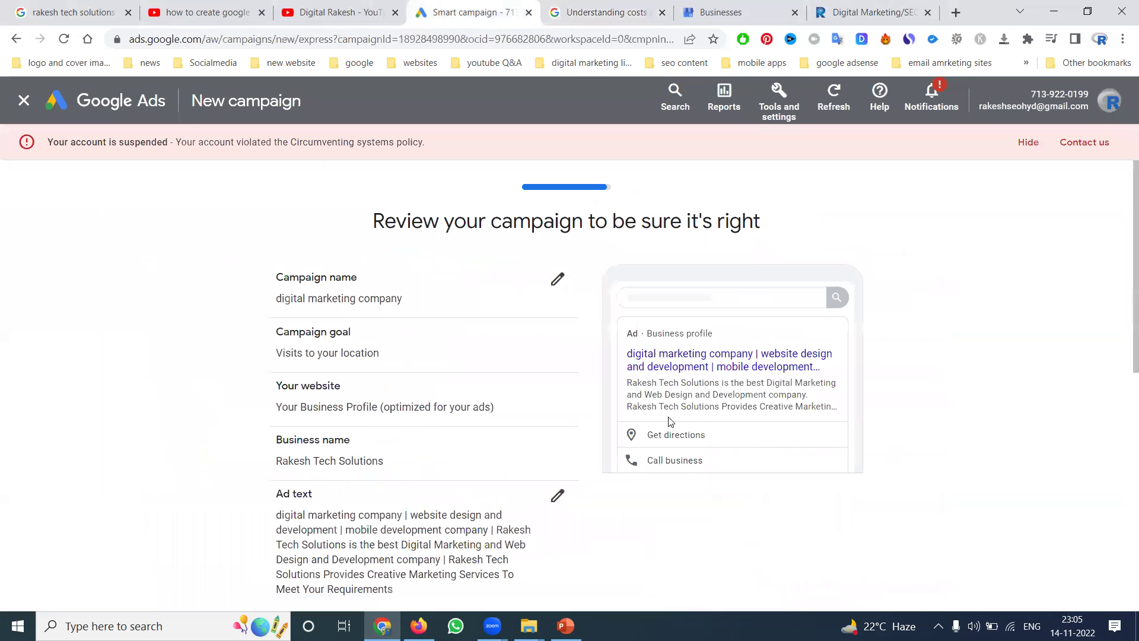
pyautogui.scroll(-3, 356, 300)
pyautogui.scroll(-5, 358, 302)
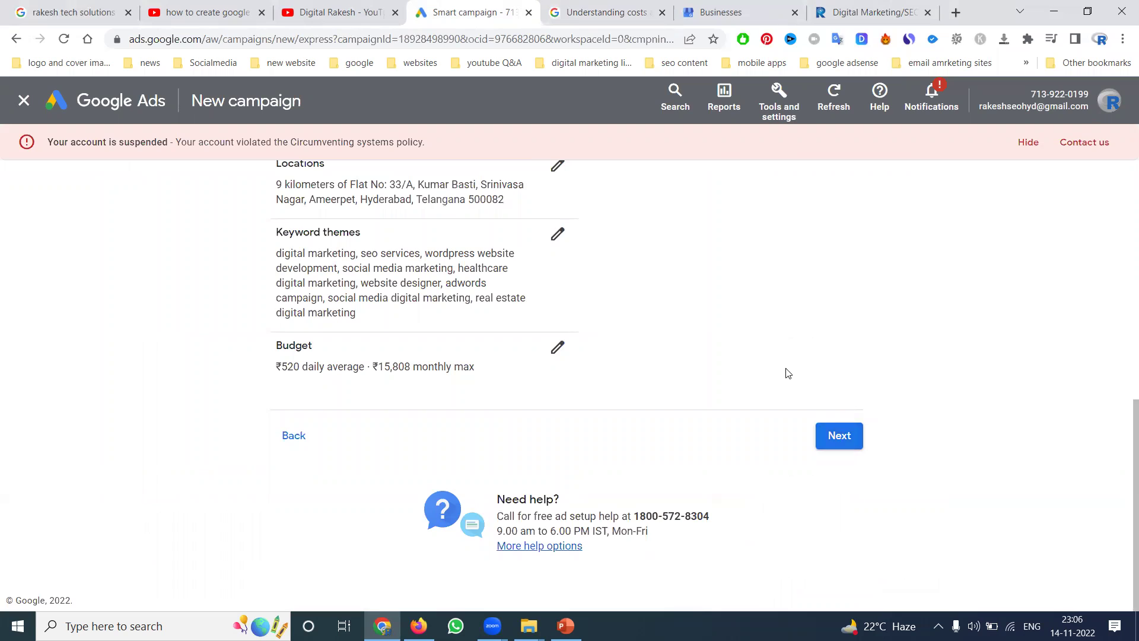
pyautogui.scroll(8, 786, 373)
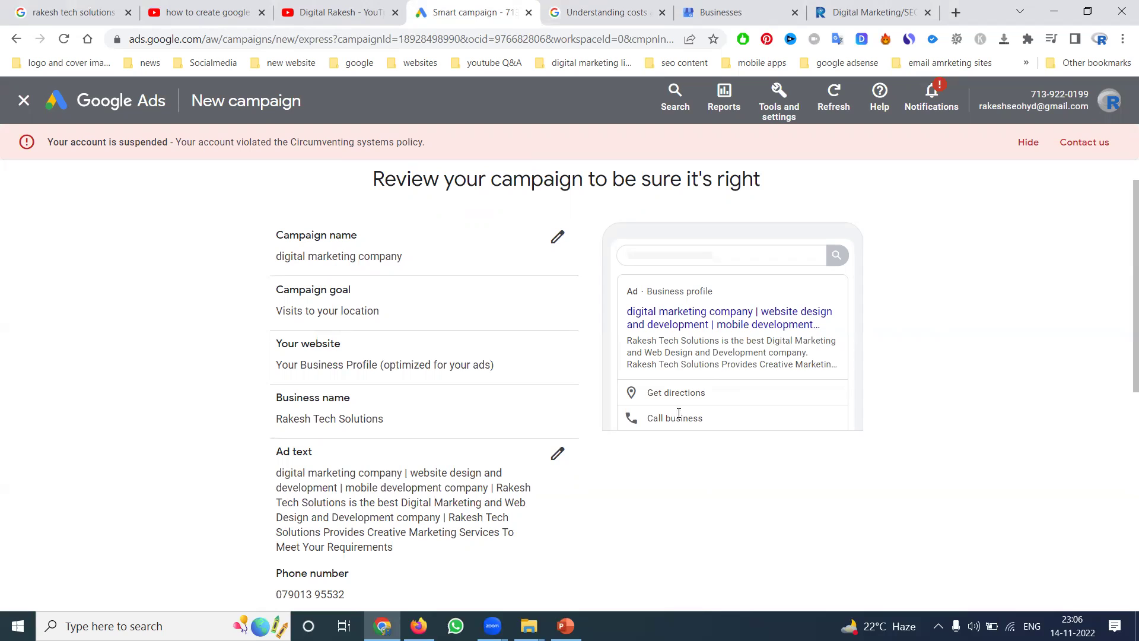
# Look at the Google search results for Rakesh Tech Solutions, revisit the campaign review, and view the company's YouTube channel
pyautogui.click(71, 7)
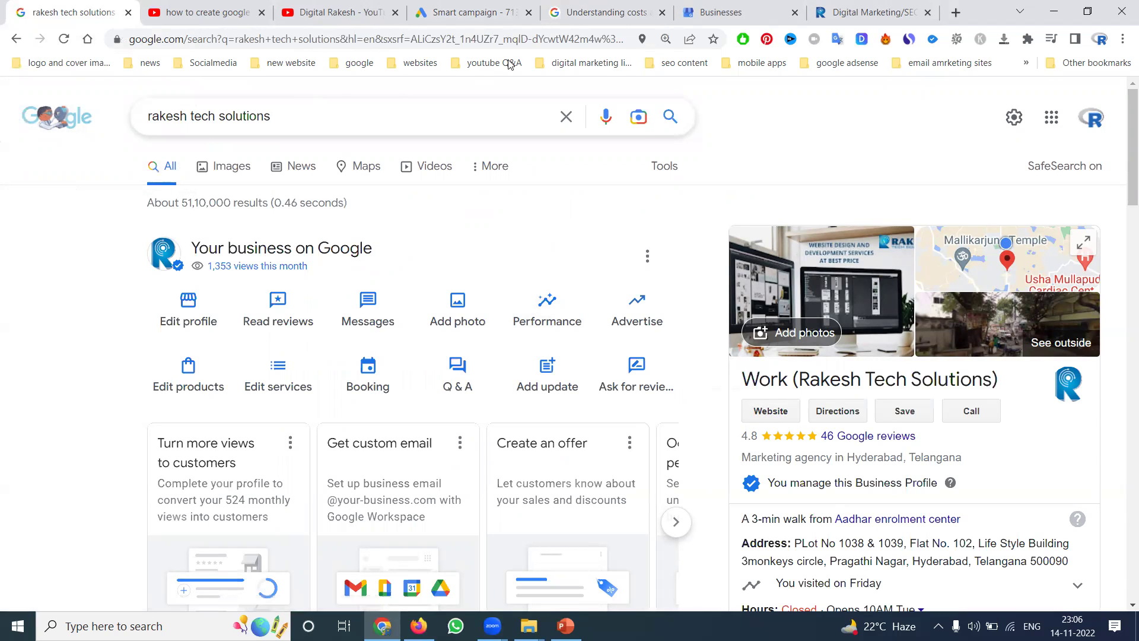
pyautogui.click(475, 12)
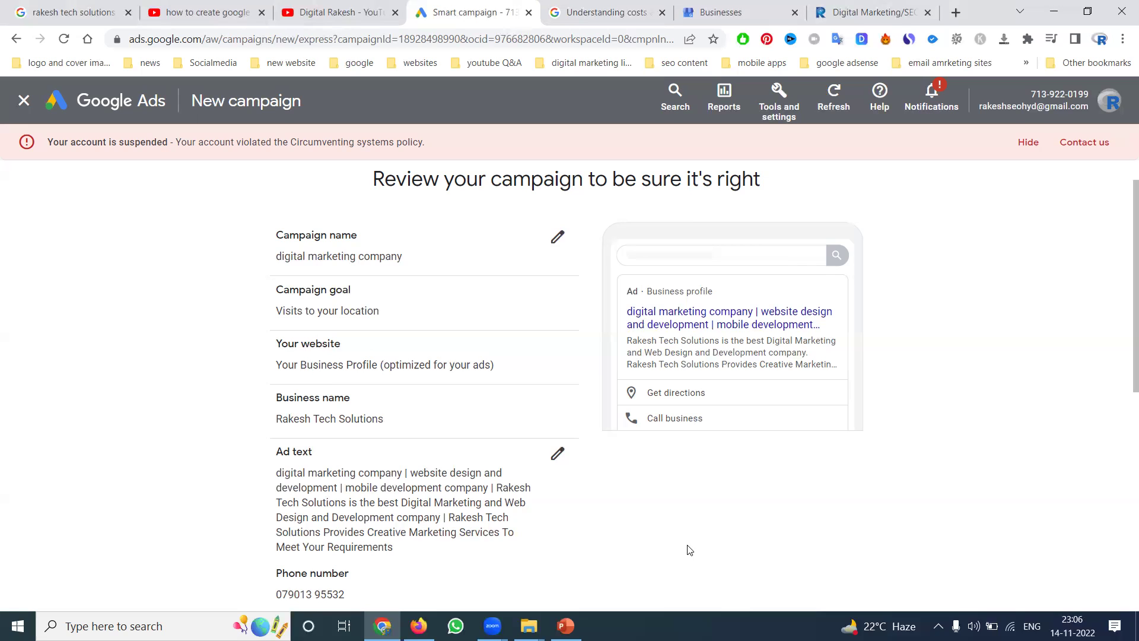
pyautogui.click(330, 10)
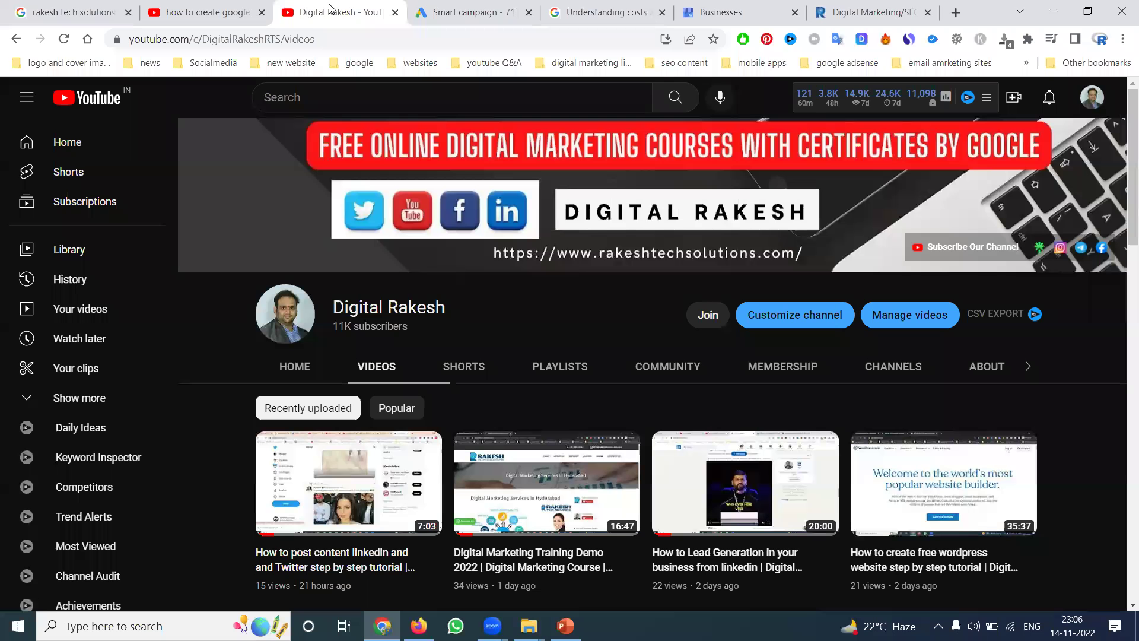